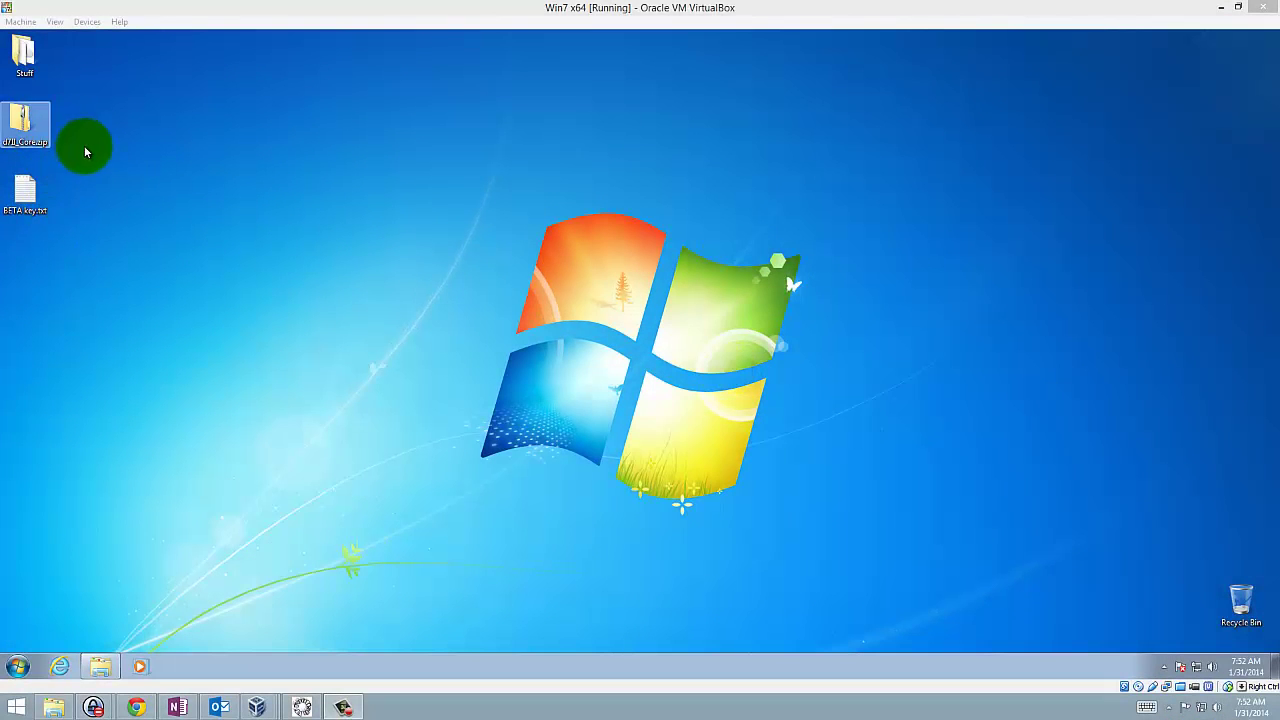
Extract d7II_Core.zip into the d7II_Core folder on the desktop and launch d7II.exe from it
right_click(28, 140)
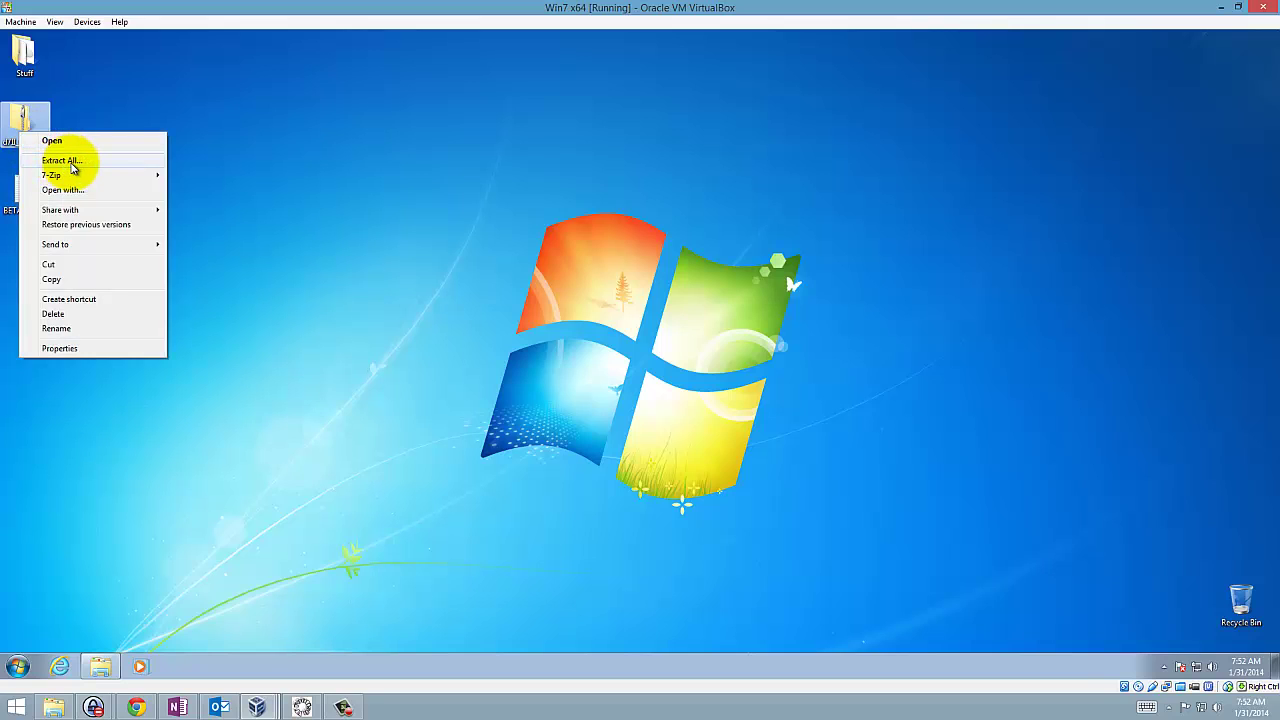
left_click(72, 163)
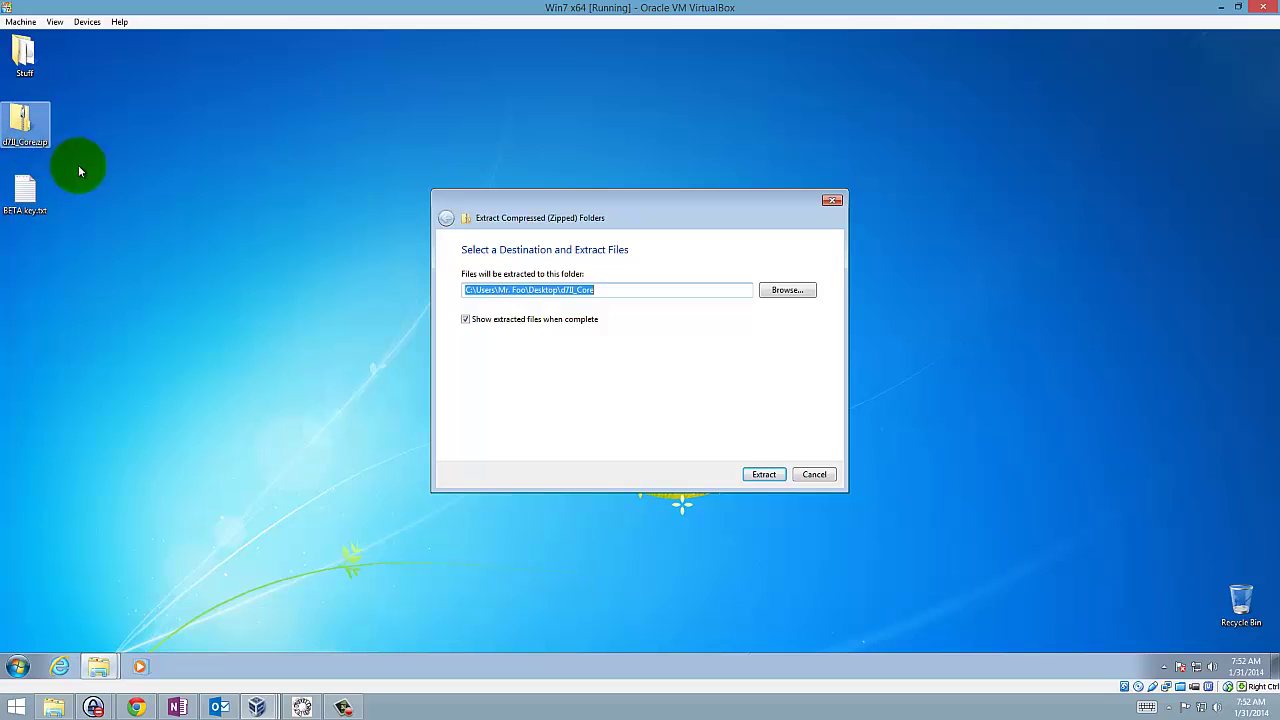
left_click(763, 474)
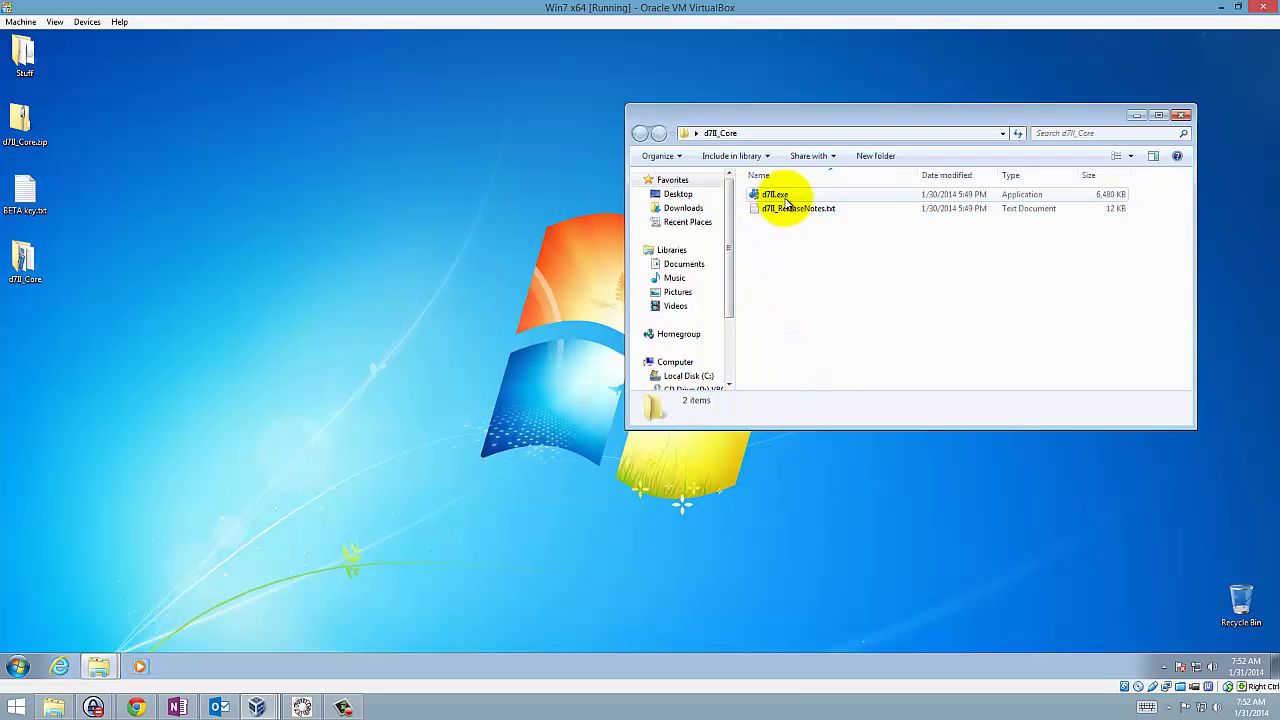
left_click(773, 196)
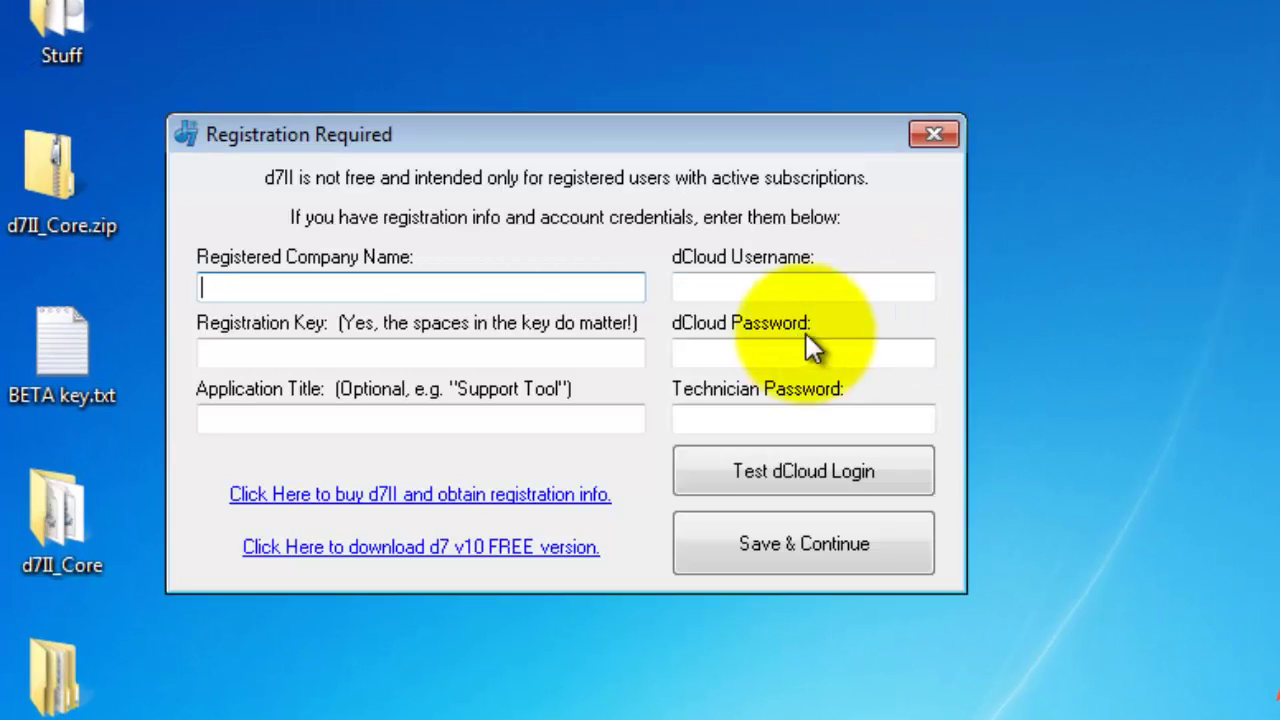
Copy the registration name "Foolish IT BETA Program" from BETA key.txt into the Registered Company Name field
left_click(29, 405)
double_click(40, 382)
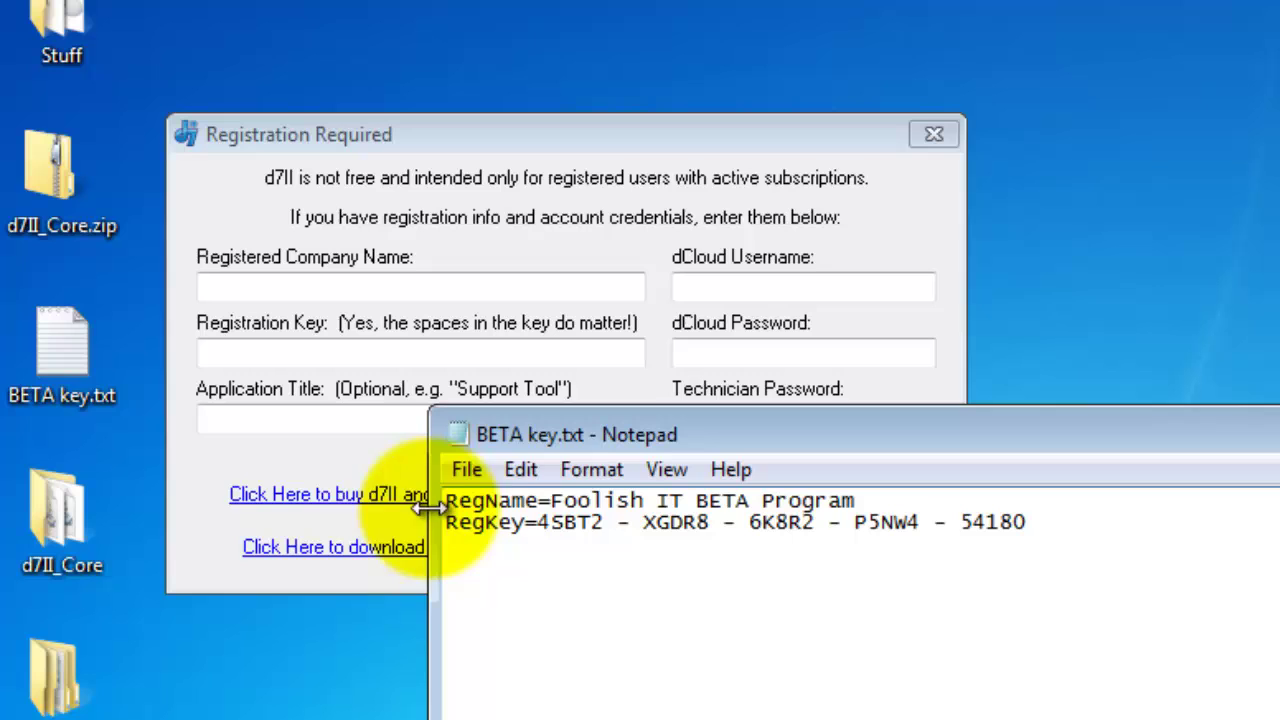
left_click_drag(551, 500, 966, 500)
key("ctrl+c")
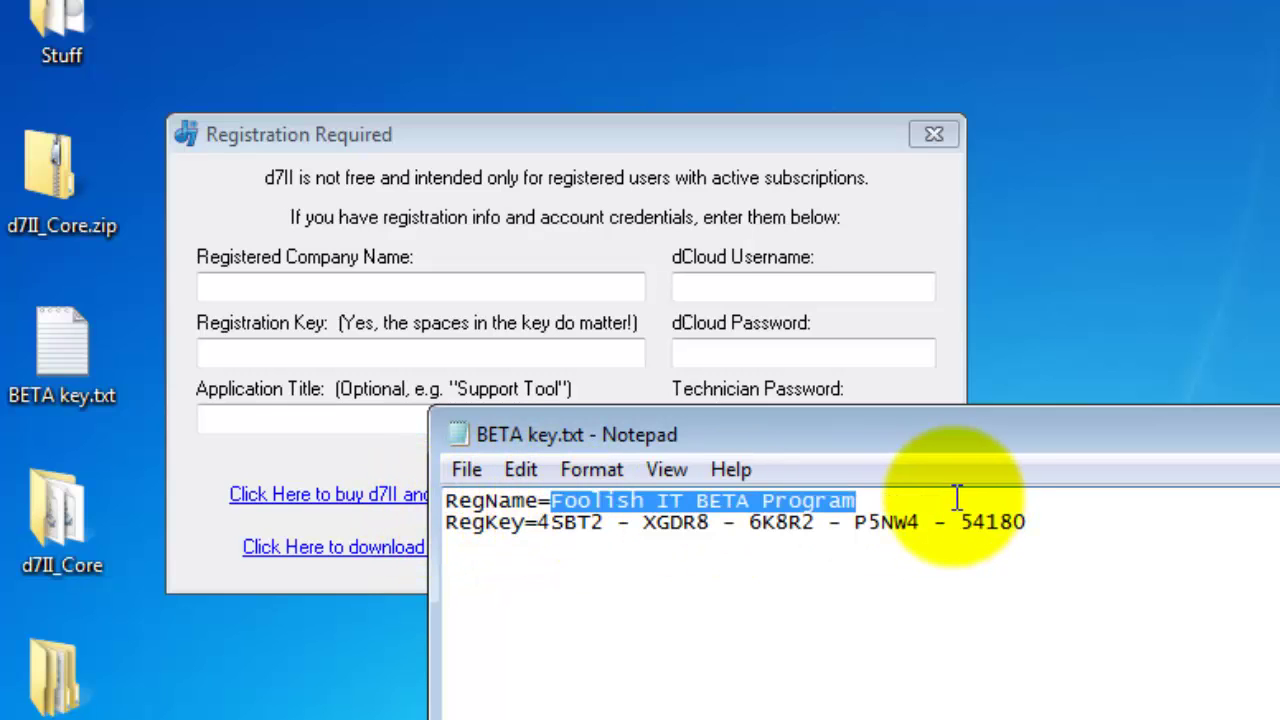
left_click(300, 312)
key("ctrl+v")
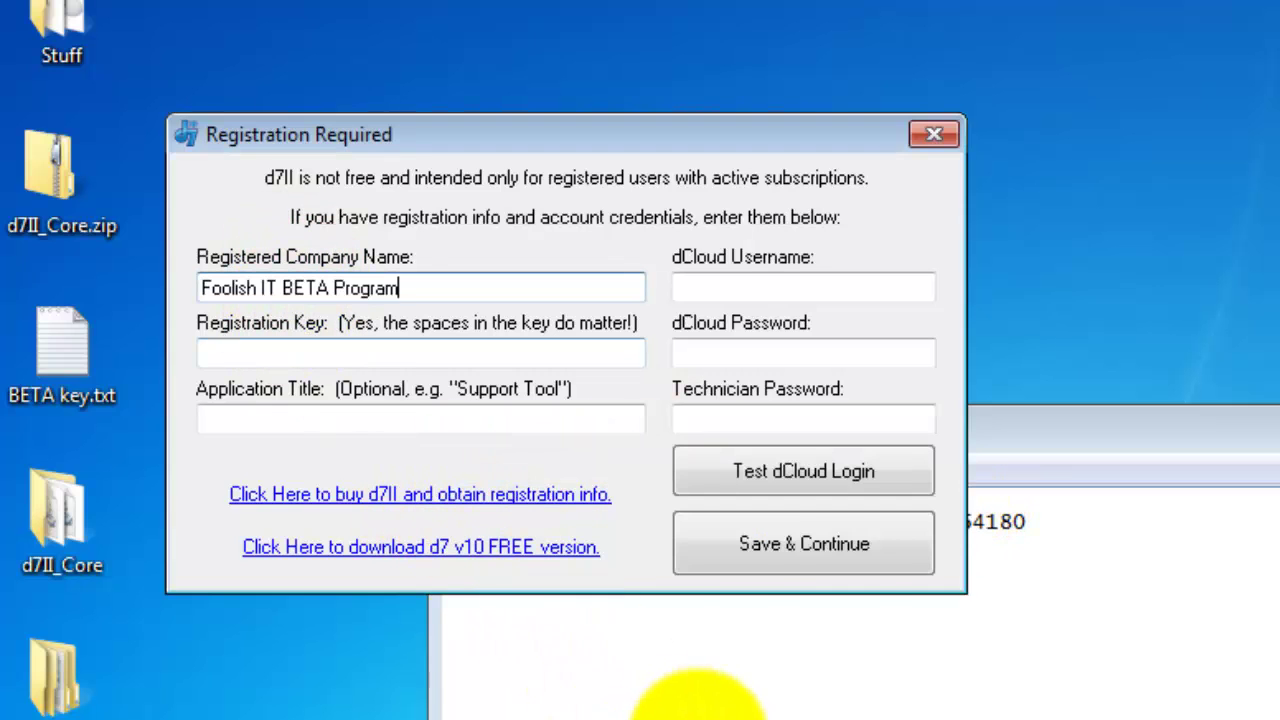
Copy the registration key from BETA key.txt into the Registration Key field, keeping its spaces
left_click(694, 695)
left_click_drag(540, 521, 1080, 520)
key("ctrl+c")
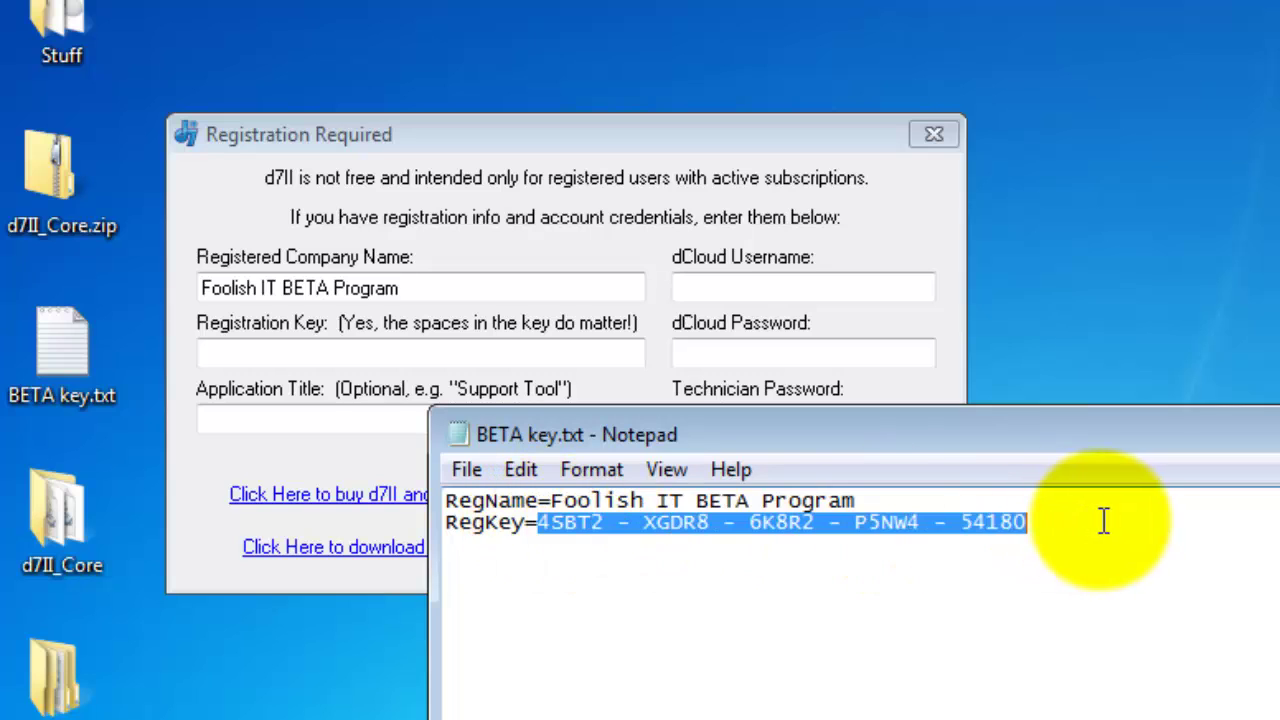
left_click(444, 355)
key("ctrl+v")
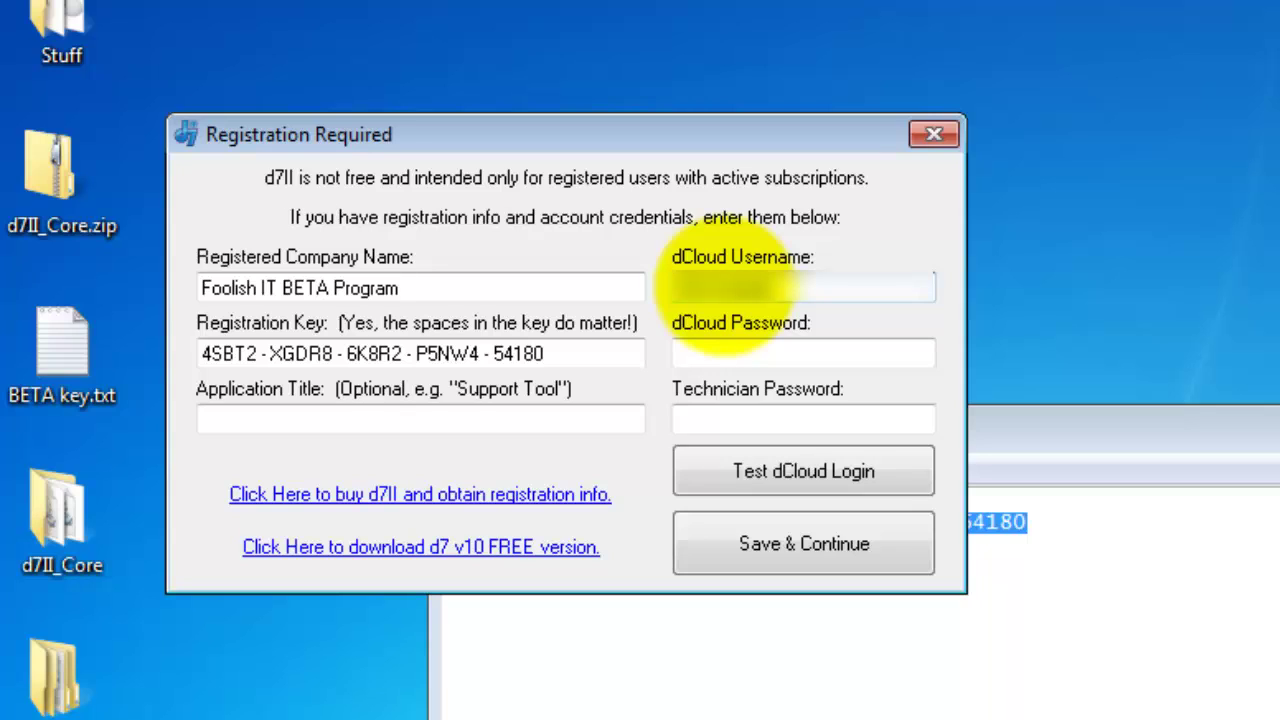
Fill in the dCloud username, dCloud password and technician password, and save the registration
key("Tab")
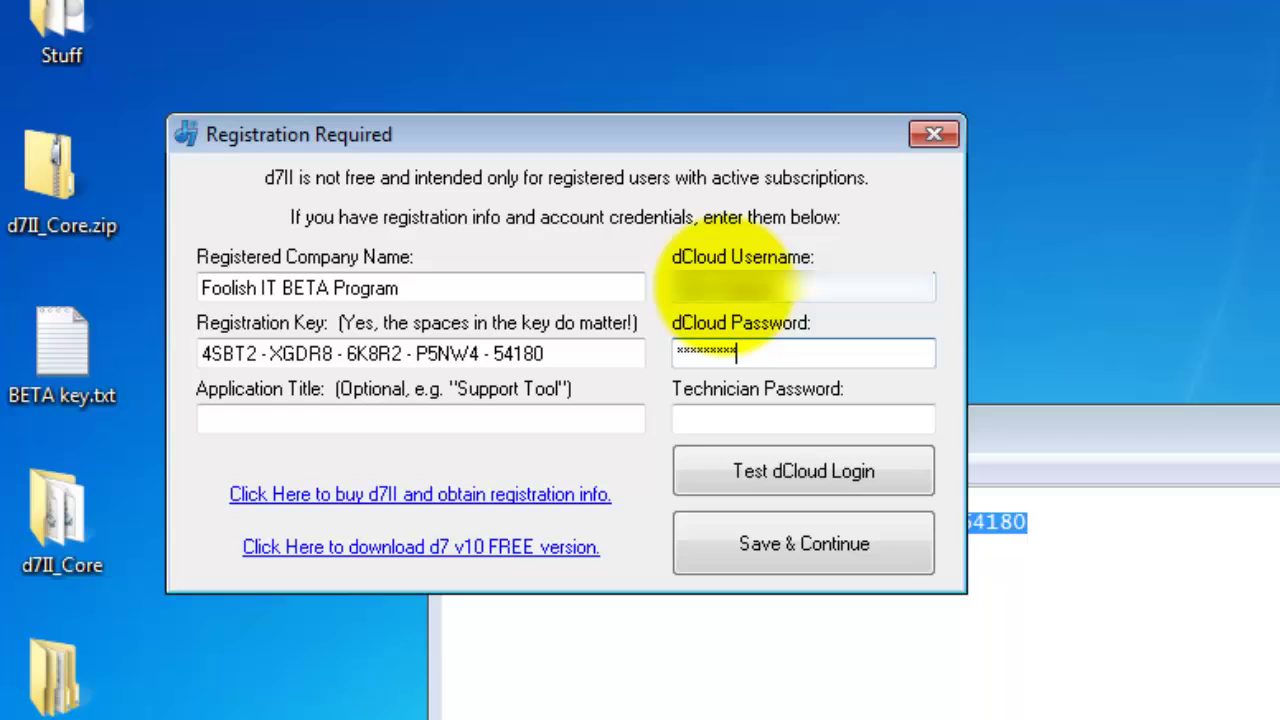
type("*")
key("Tab")
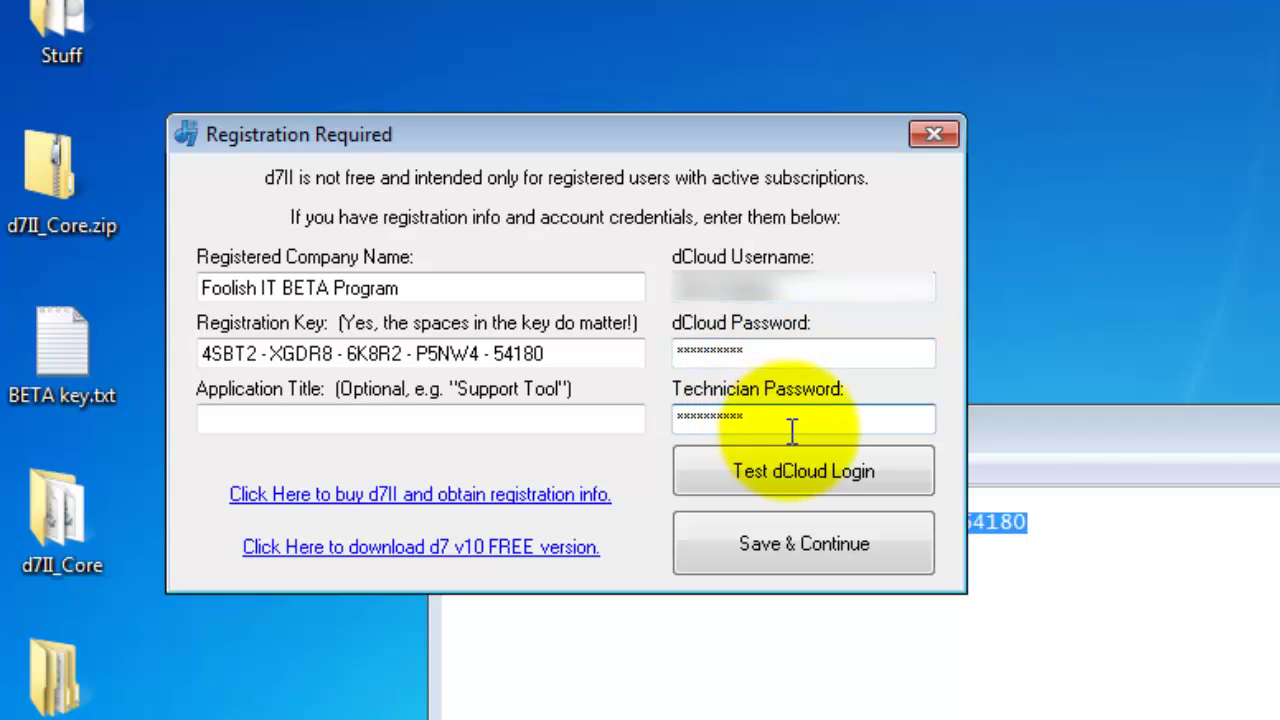
mouse_move(791, 430)
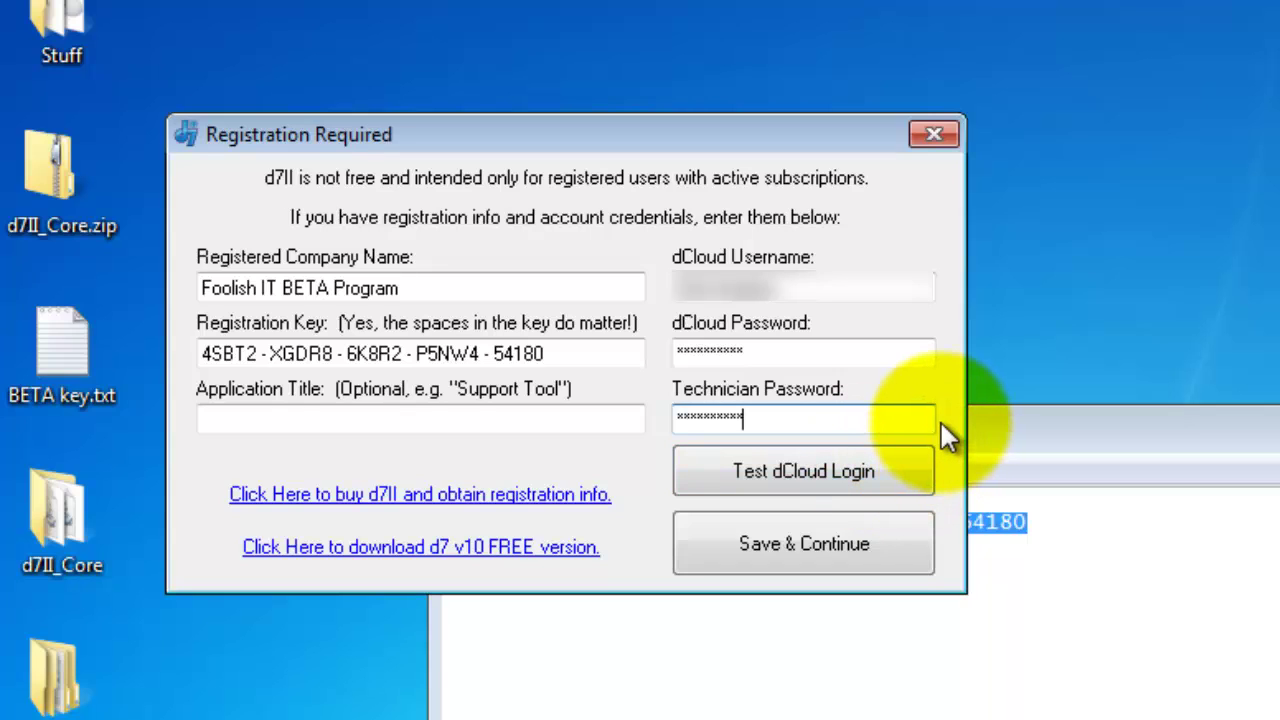
left_click(813, 545)
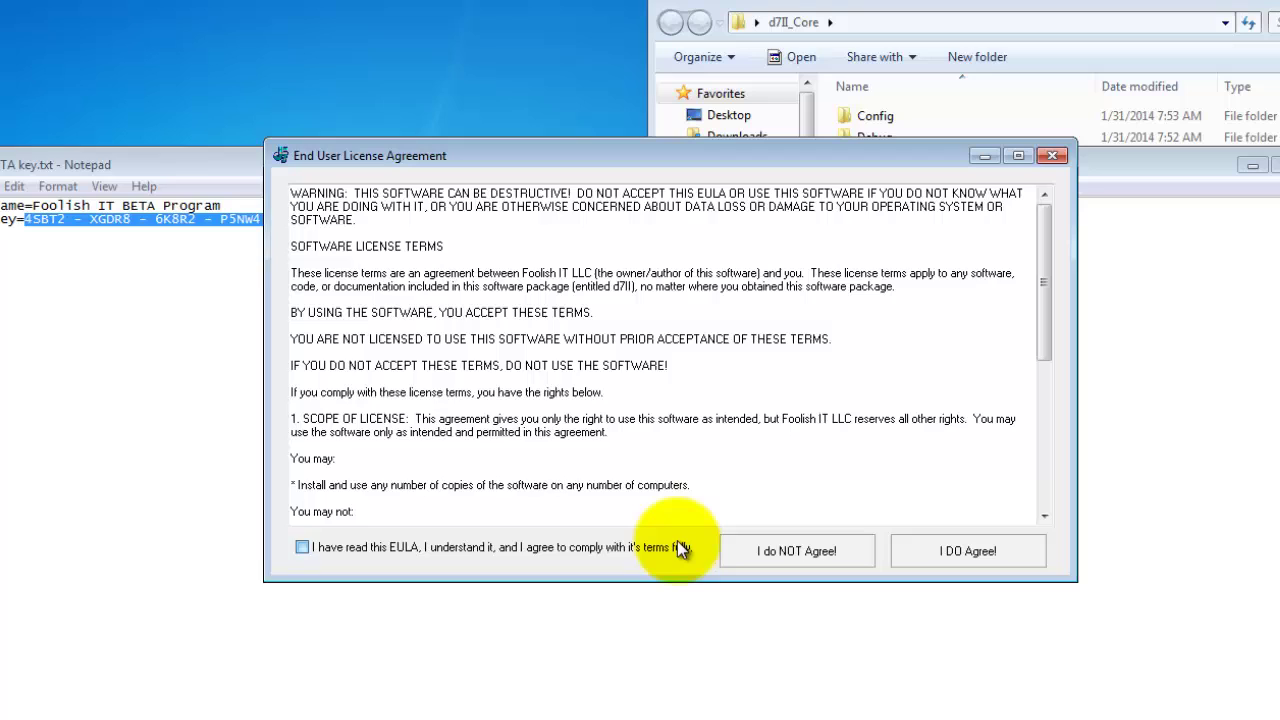
Accept the End User License Agreement and minimize the Notepad window holding the registration details
left_click(690, 548)
left_click(960, 551)
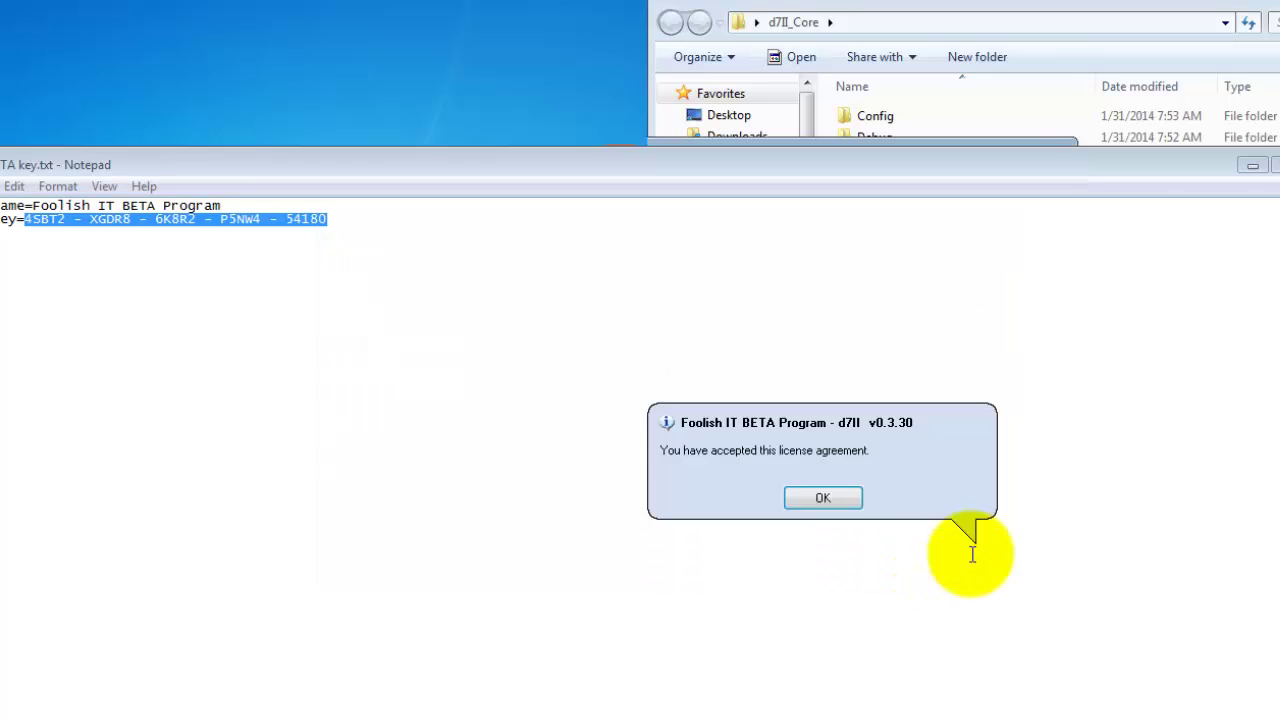
left_click(821, 499)
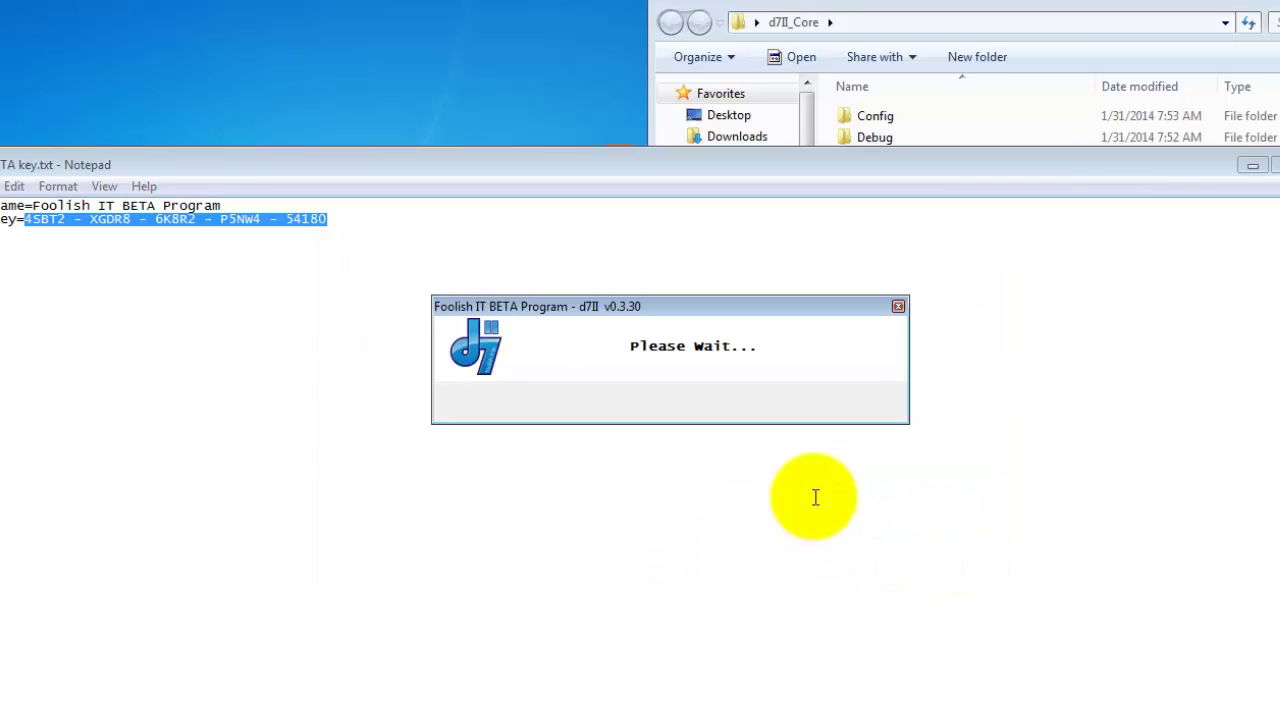
left_click(1252, 165)
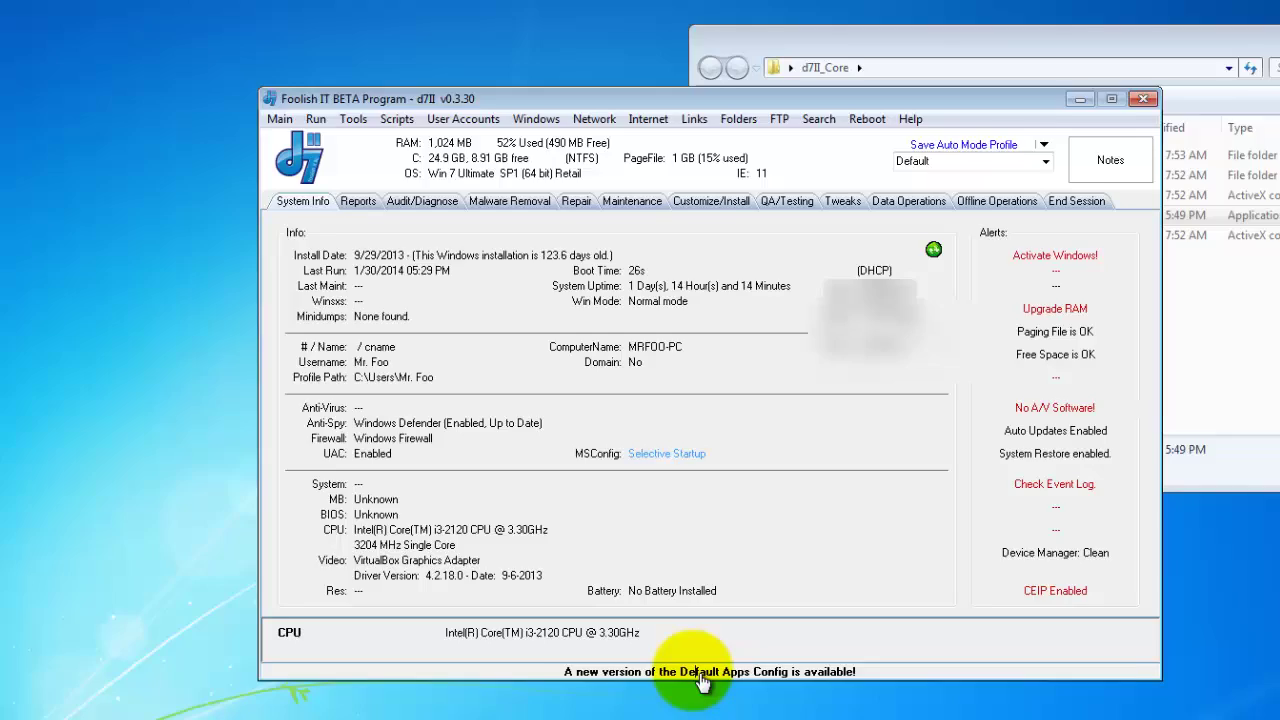
Open the available update and install the Default Apps, Ketarin Profile and KillEmAll components
left_click(661, 672)
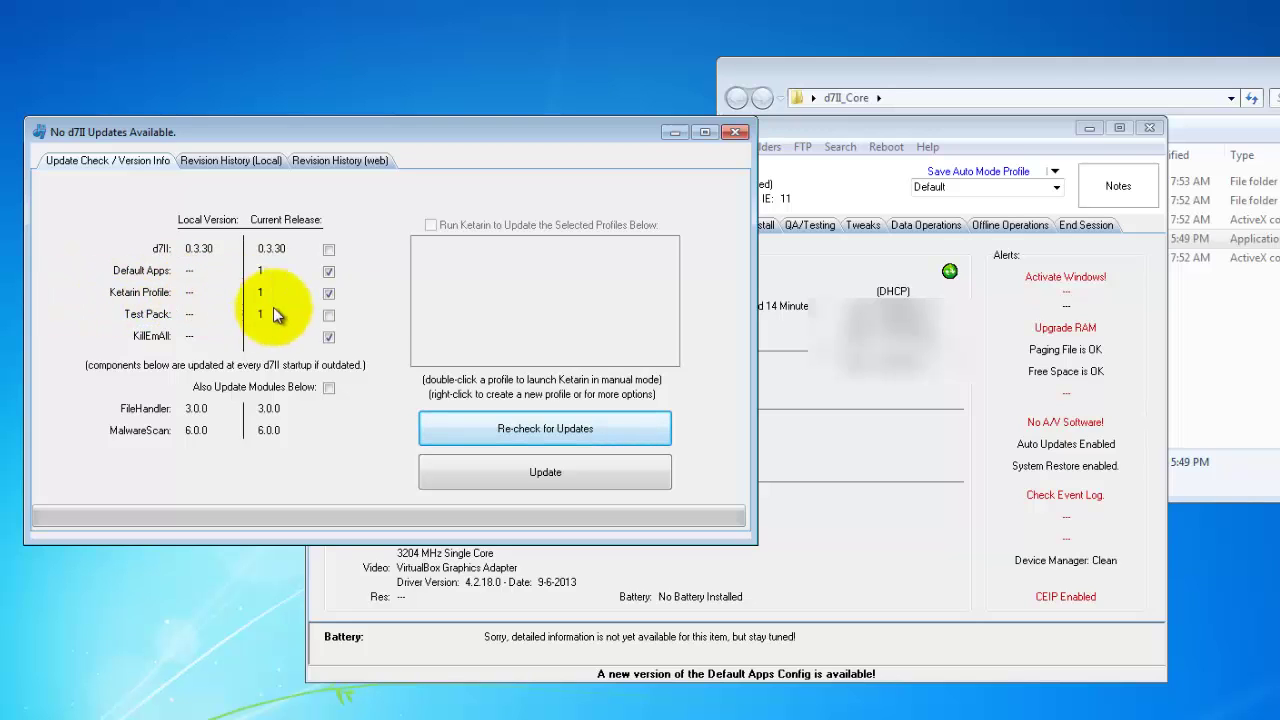
left_click(527, 475)
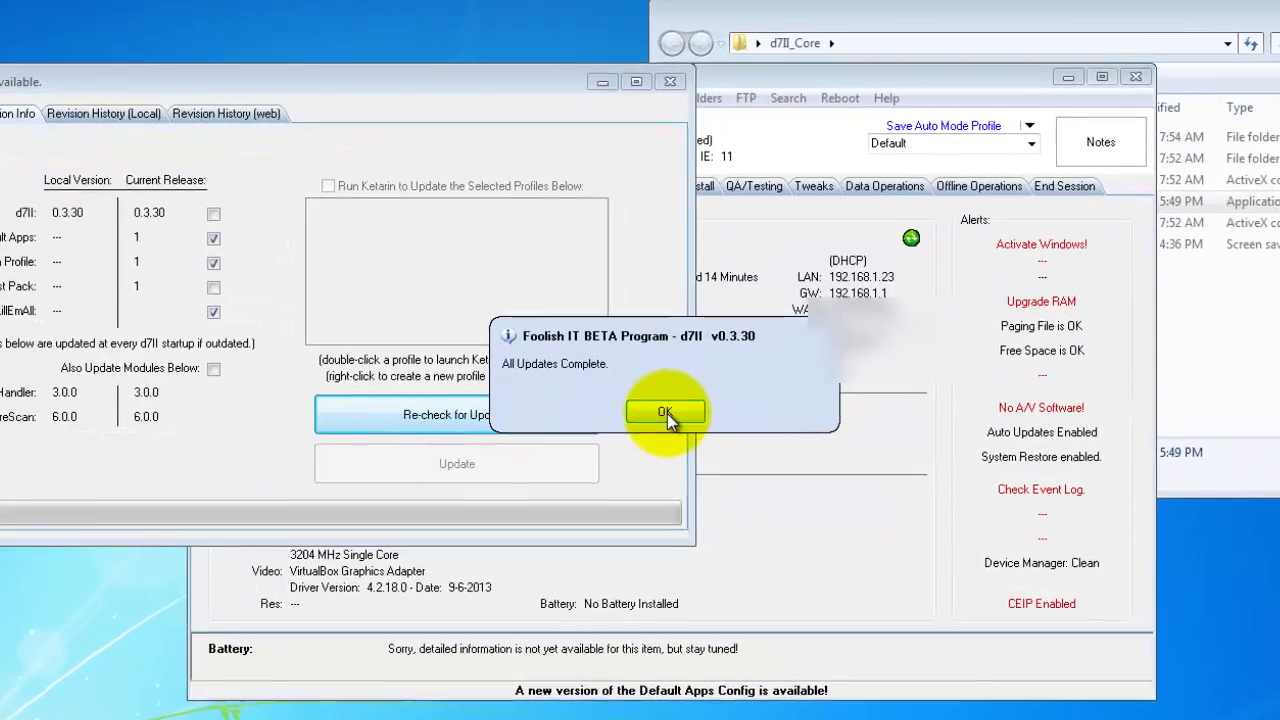
left_click(709, 421)
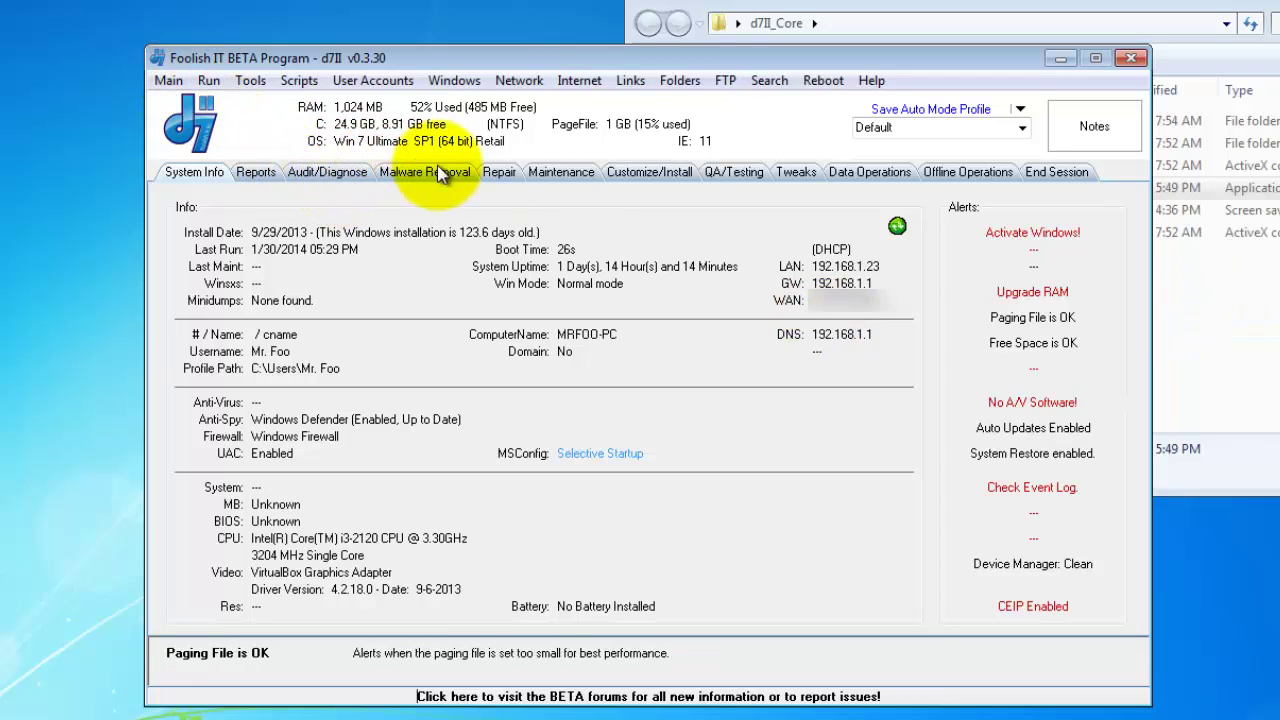
View the Audit/Diagnose and Malware Removal sections, and list the original d7II custom apps in the d7II configuration
left_click(350, 172)
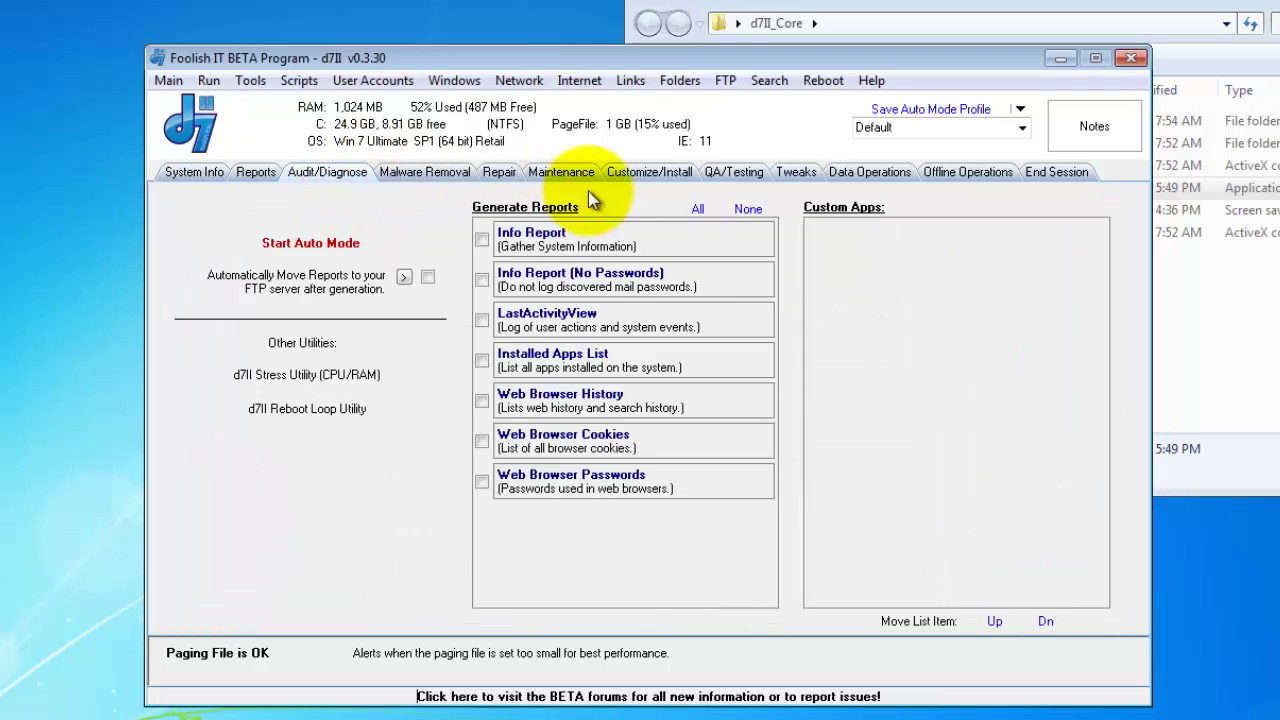
left_click(385, 174)
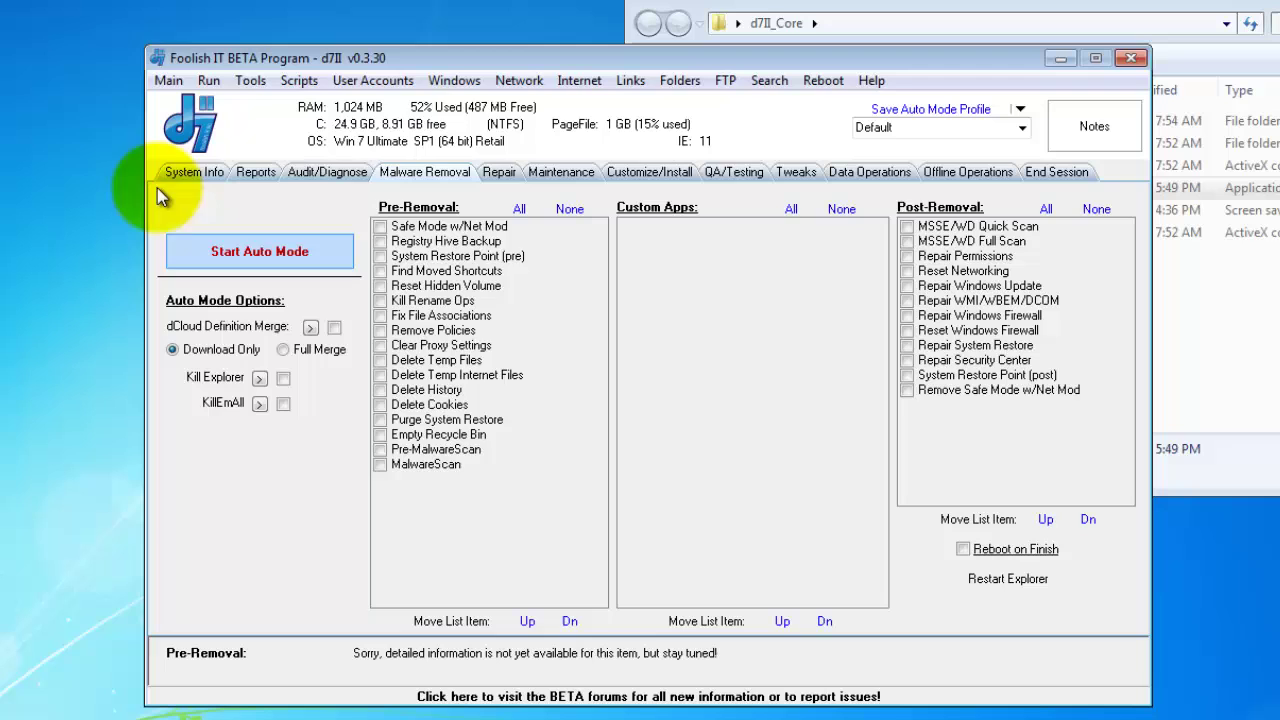
left_click(162, 80)
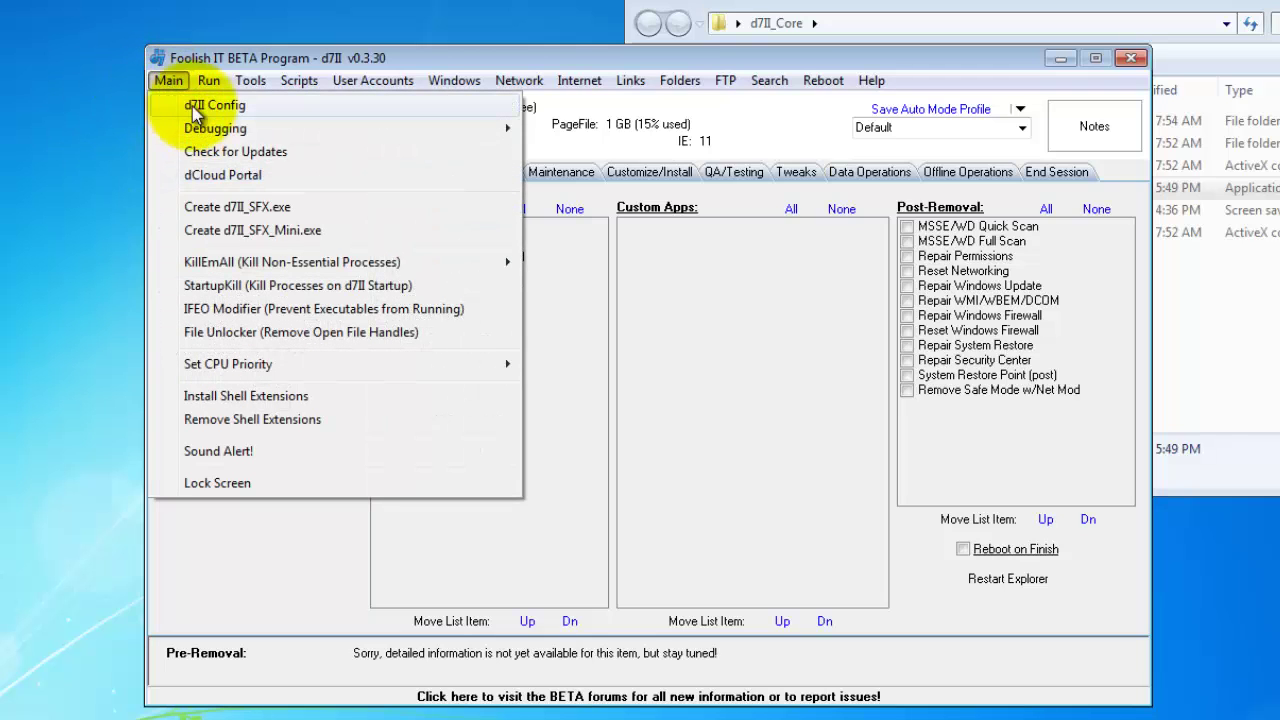
left_click(229, 107)
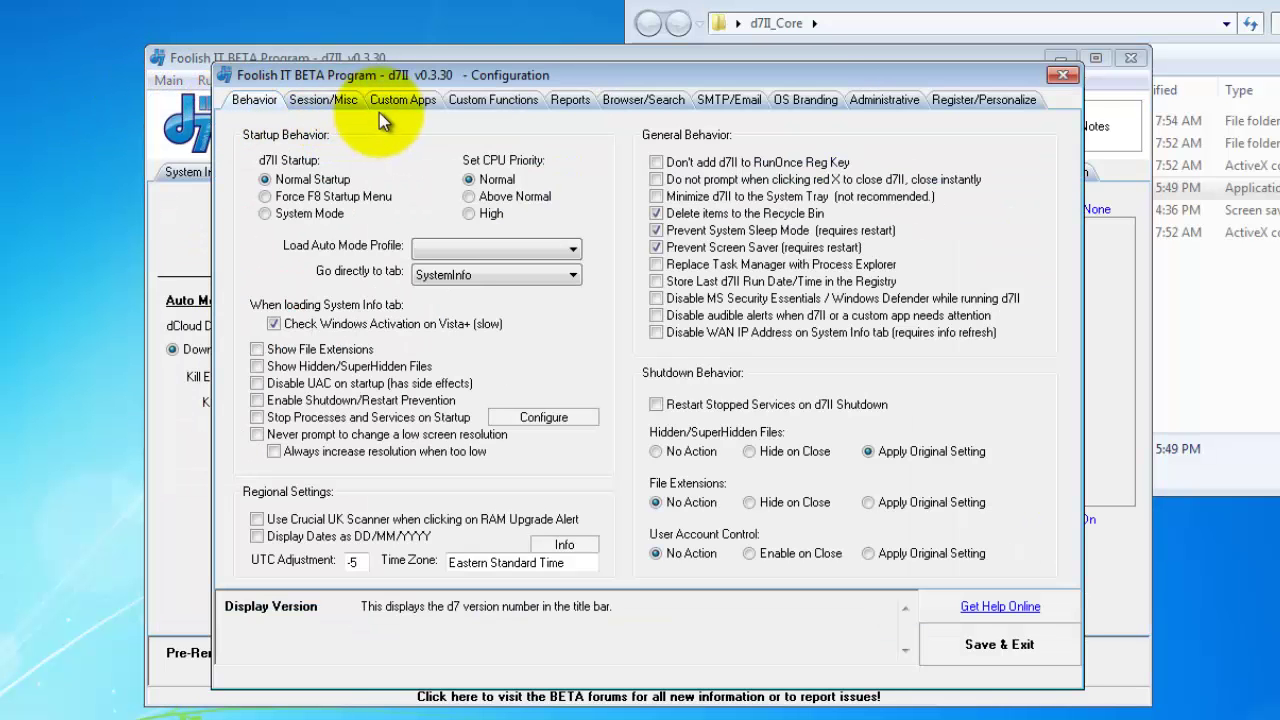
left_click(400, 101)
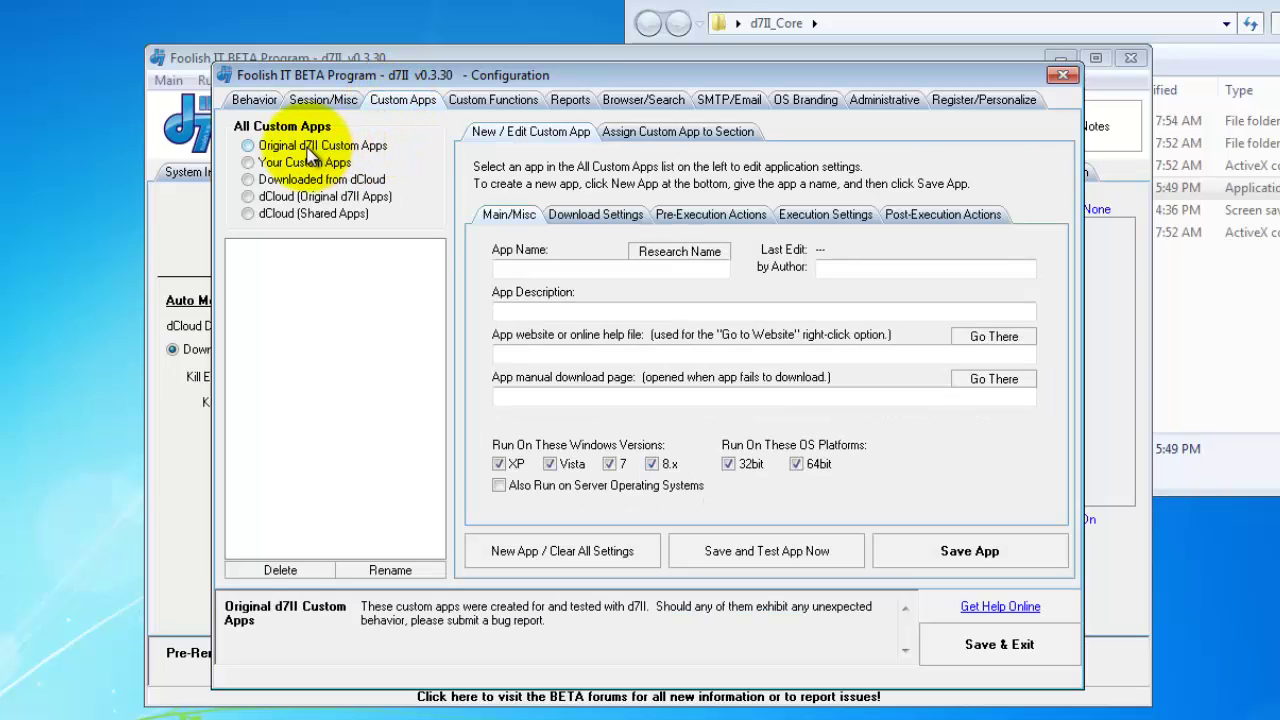
left_click(312, 150)
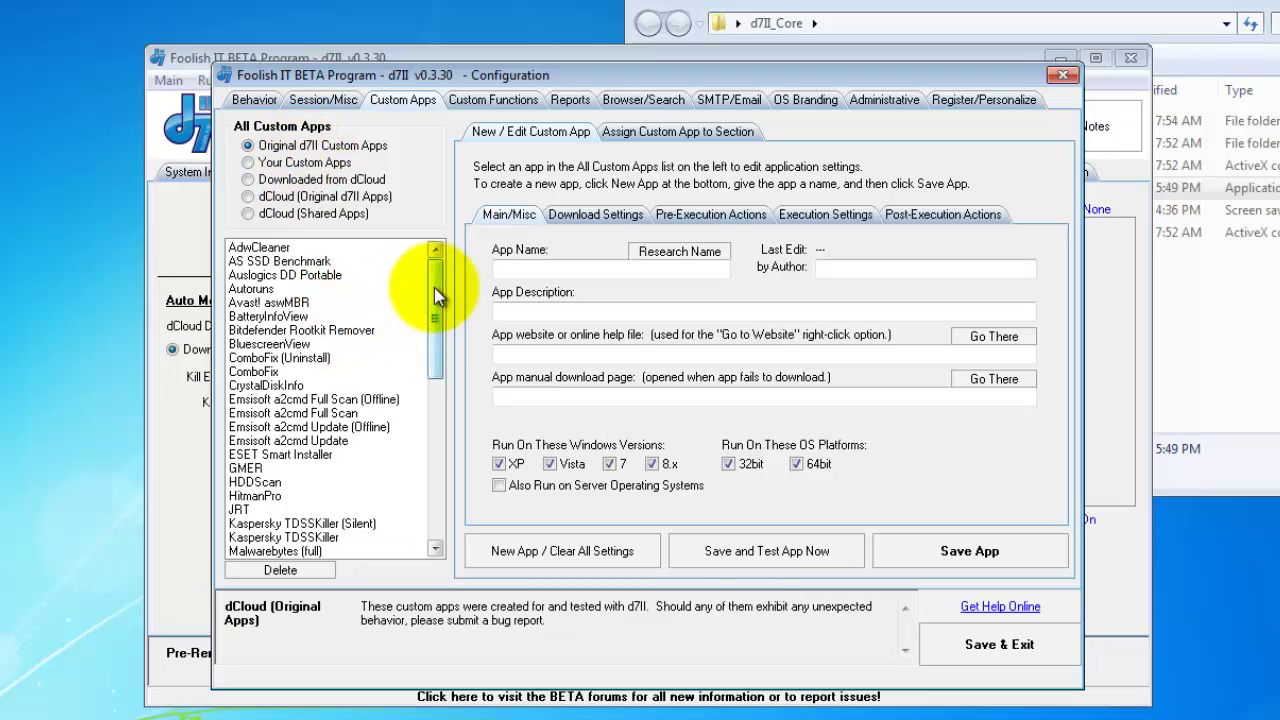
Look through the main settings of the AS SSD Benchmark, AdwCleaner and Avast! aswMBR custom apps
left_click(340, 262)
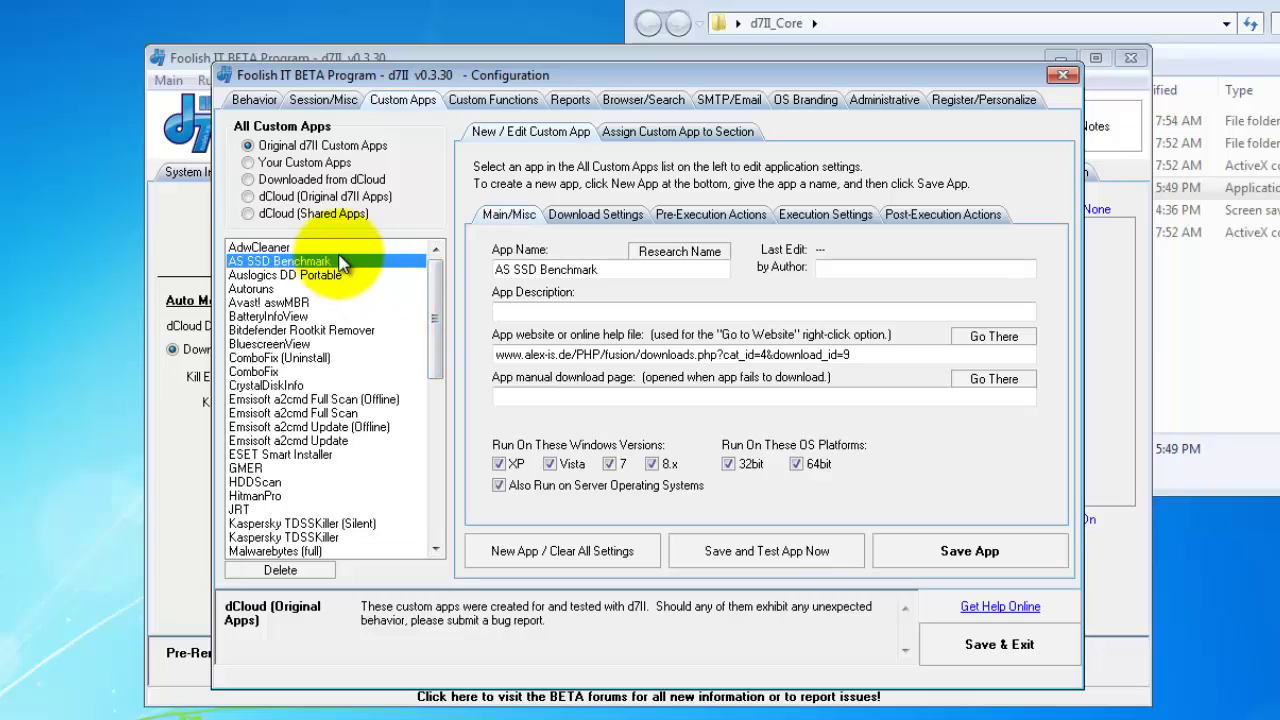
key("Up")
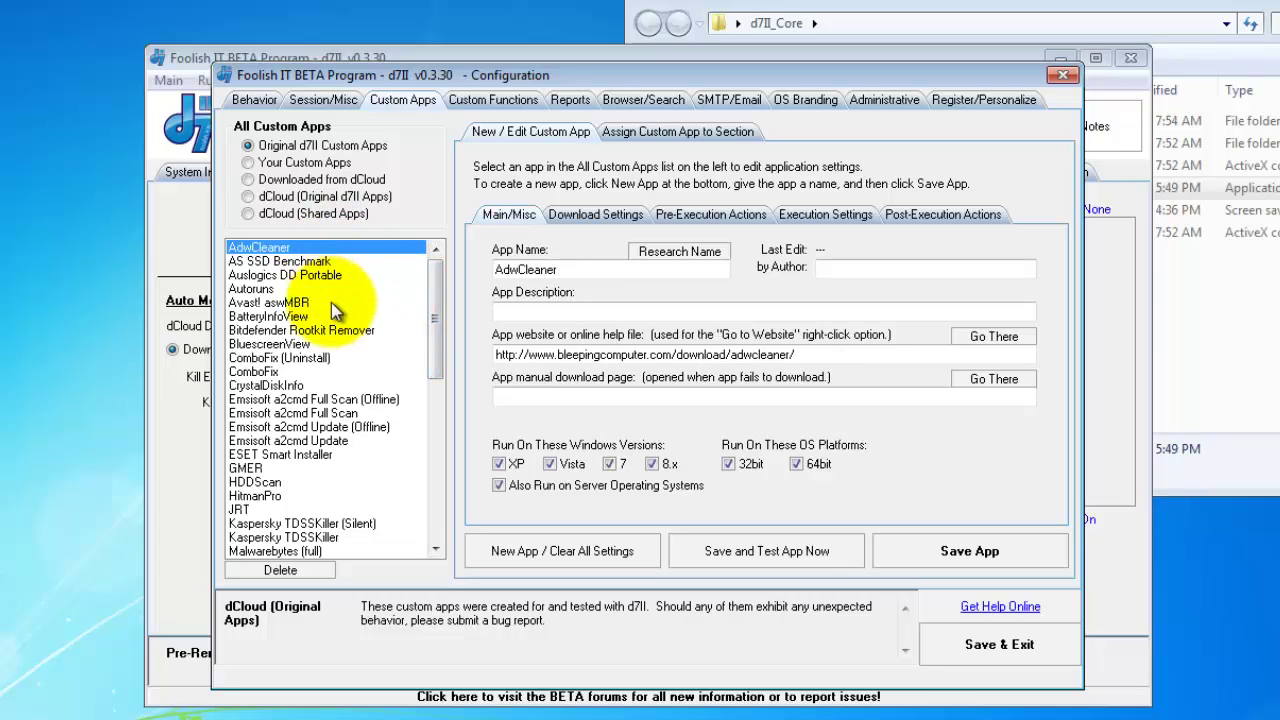
left_click(320, 302)
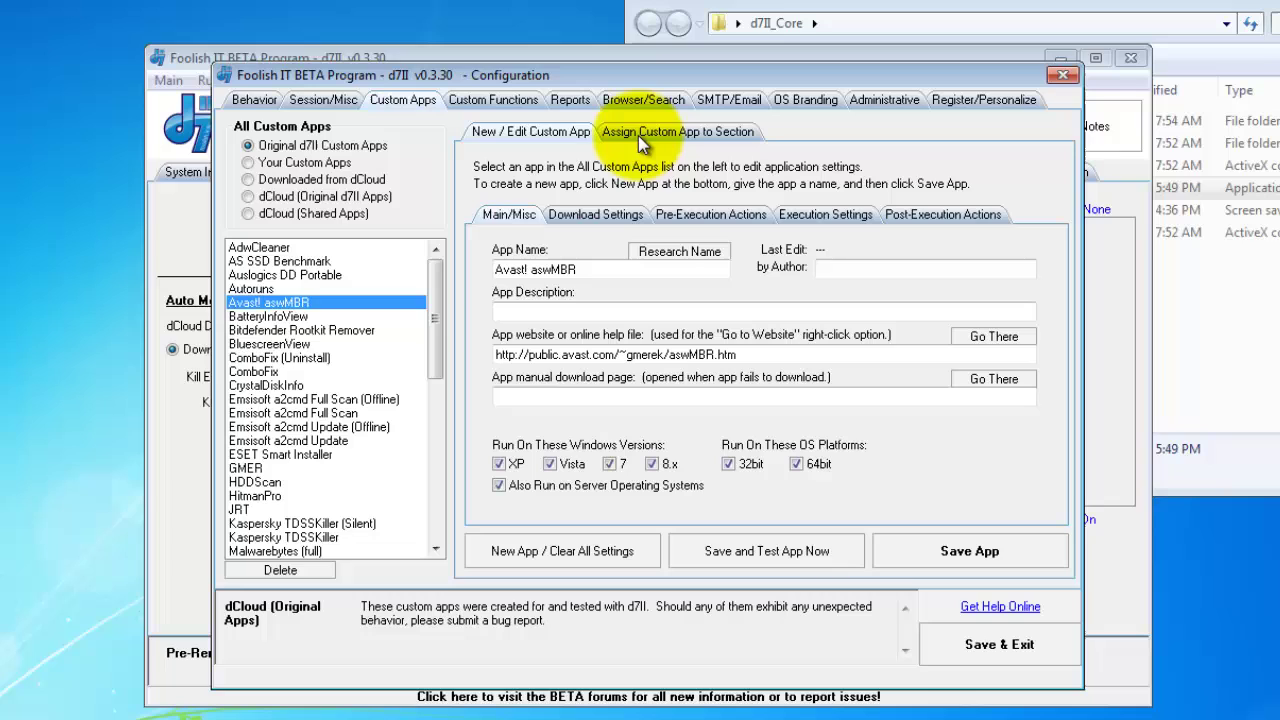
Assign the Avast! aswMBR custom app to the Malware Removal section and save the configuration
left_click(722, 136)
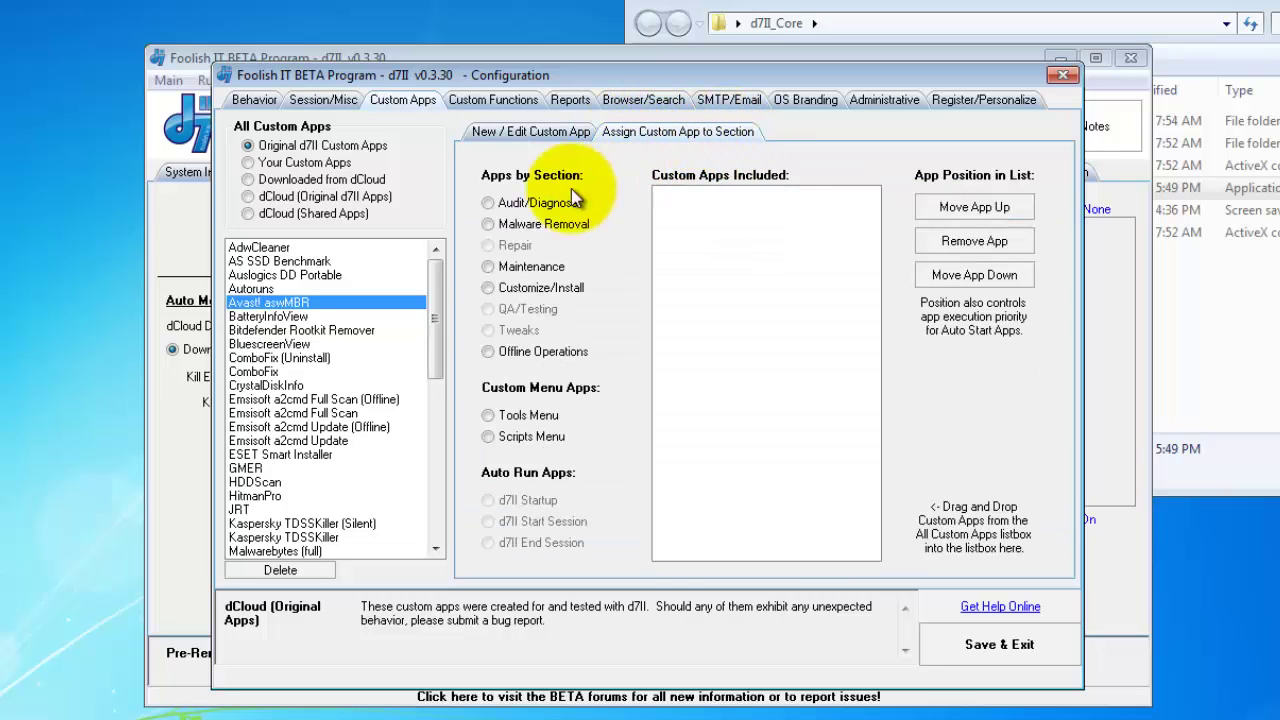
left_click(535, 222)
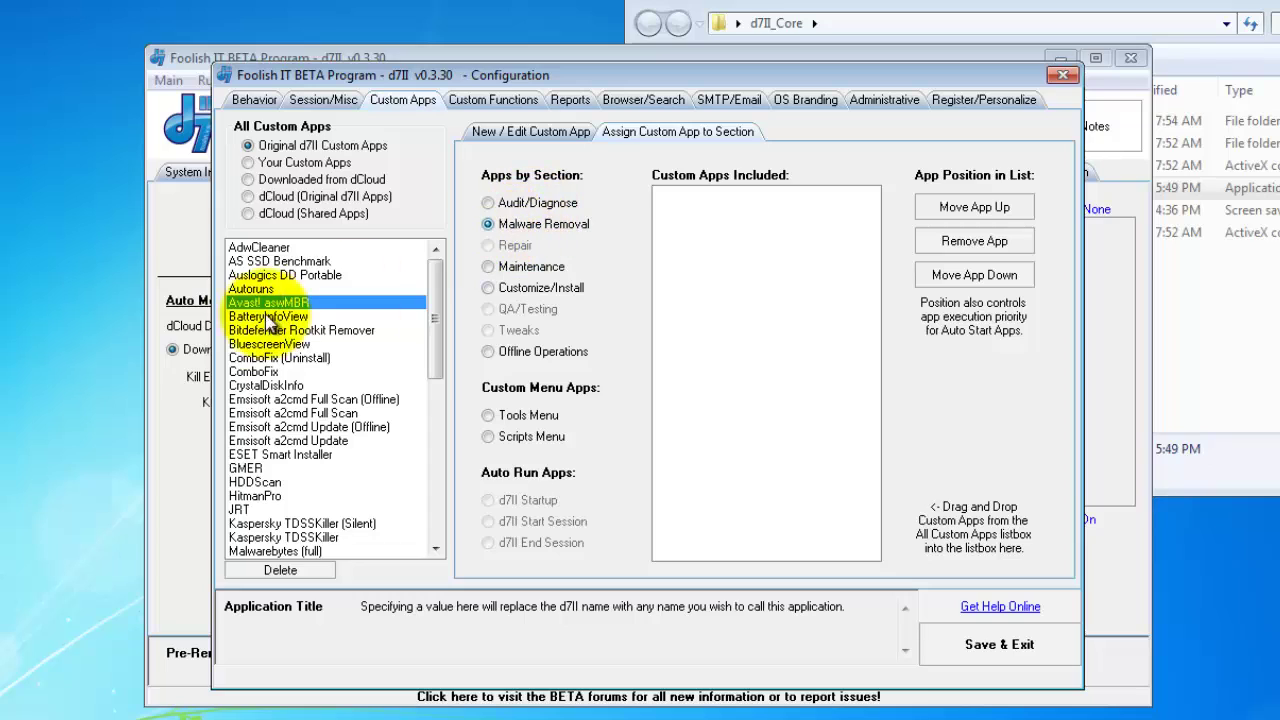
left_click_drag(272, 302, 733, 338)
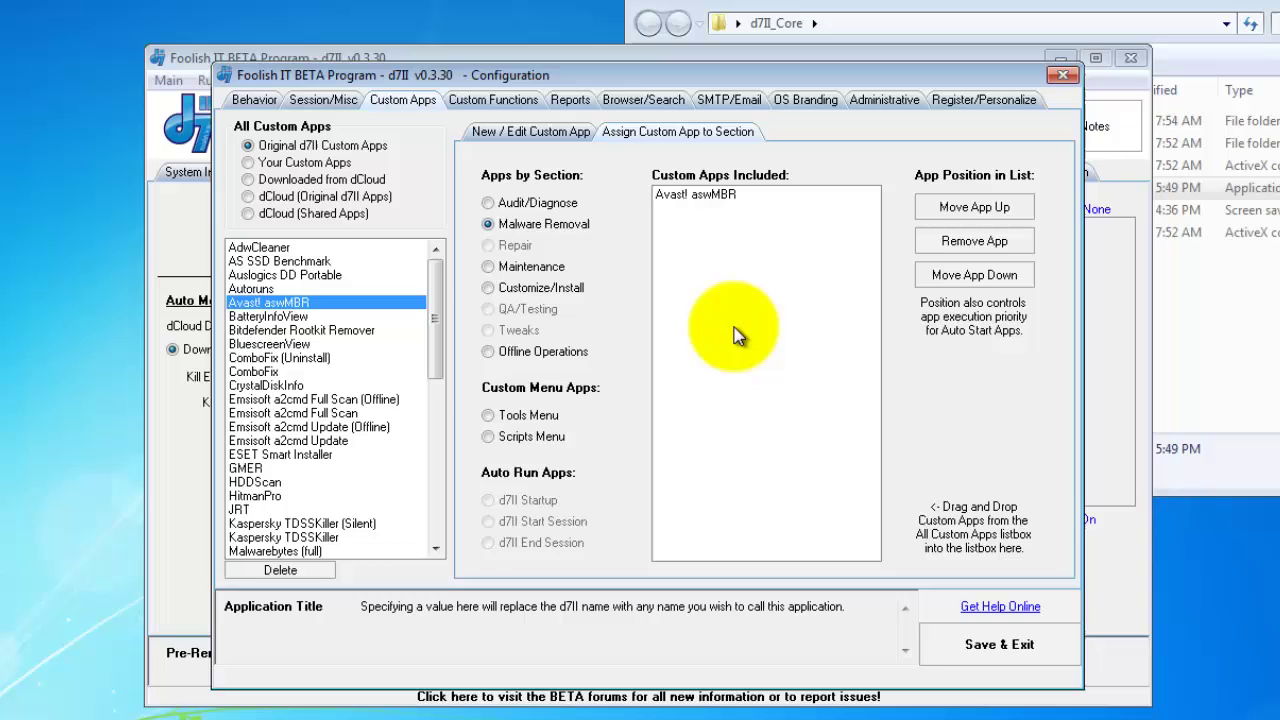
left_click(945, 650)
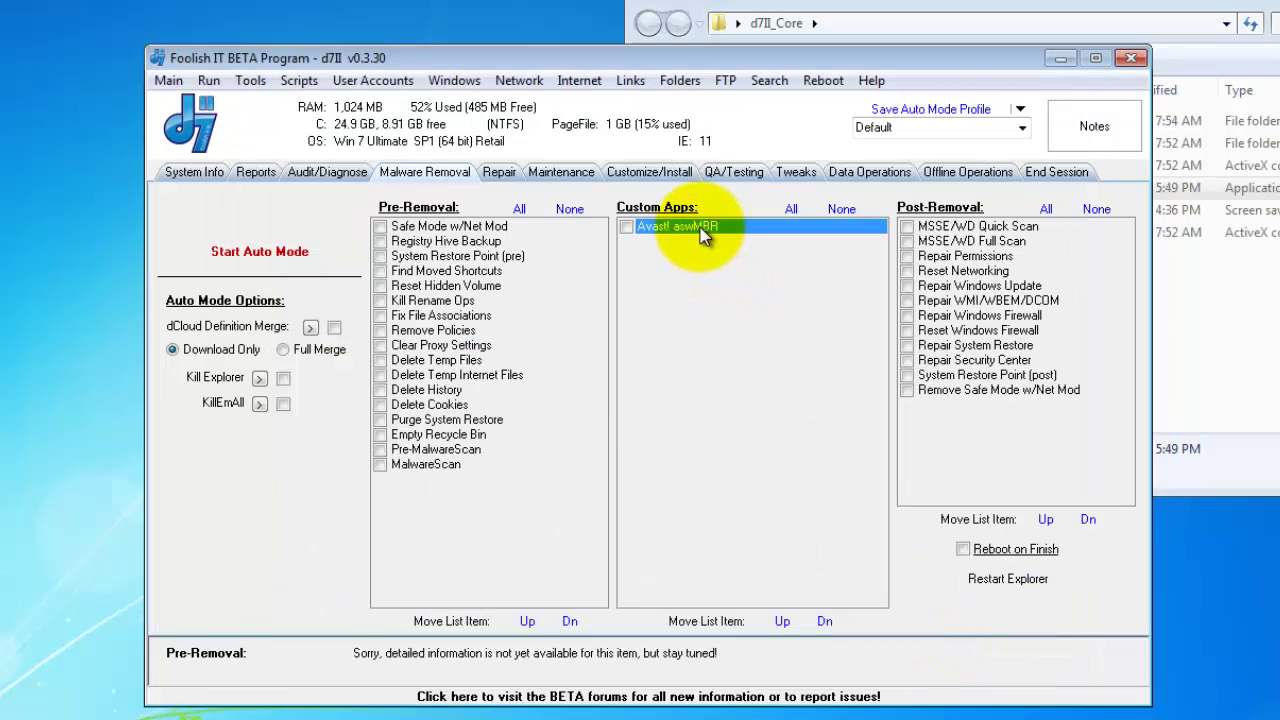
Open the app configuration of Avast! aswMBR from the Malware Removal section's custom apps list
left_click(704, 231)
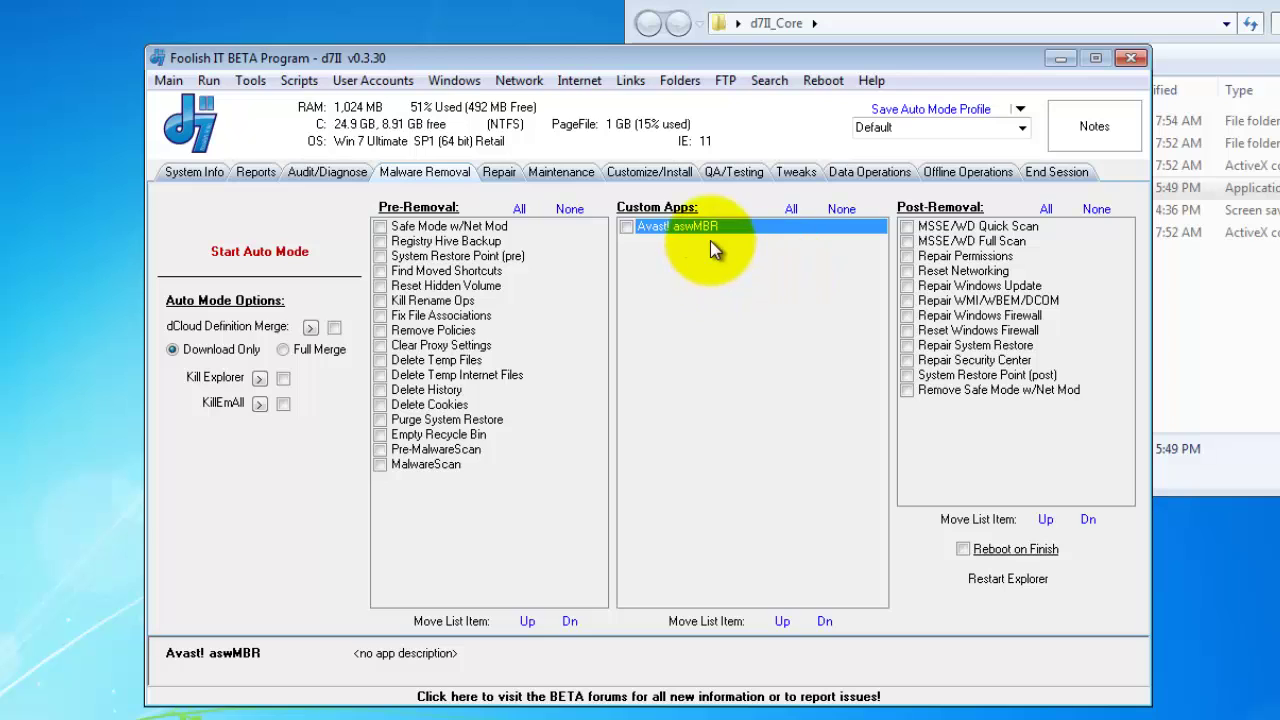
right_click(708, 231)
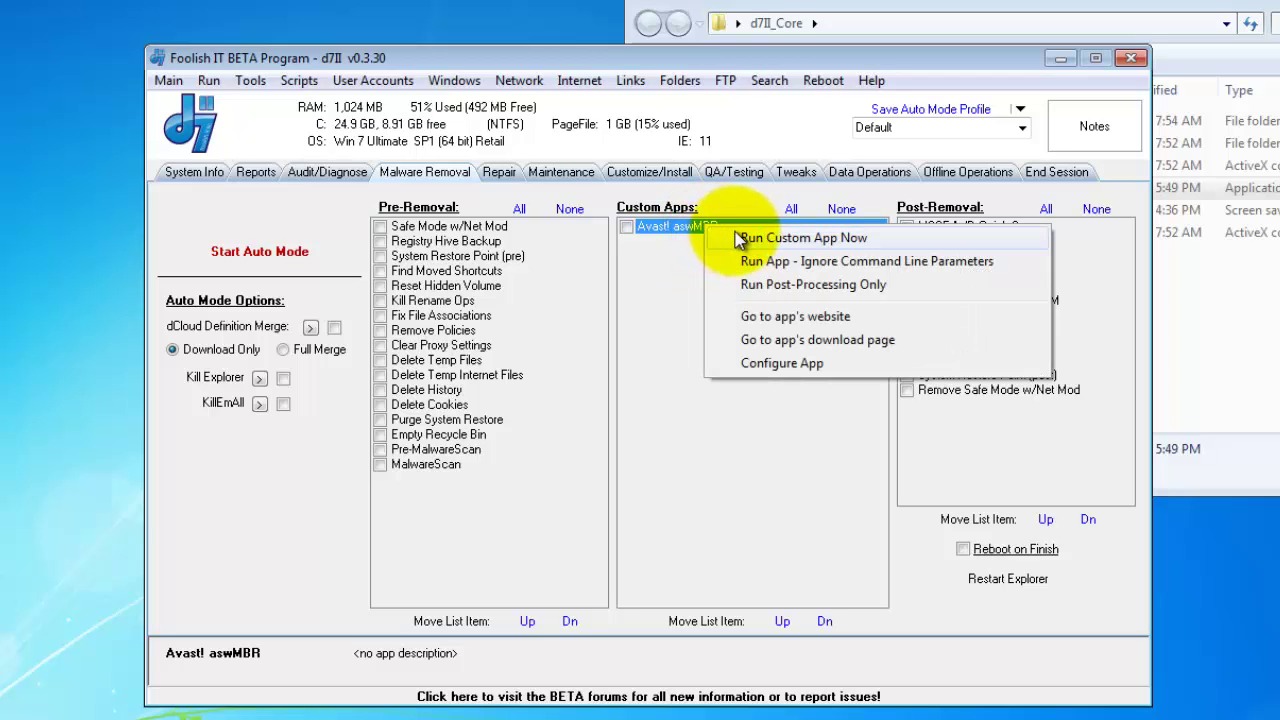
left_click(842, 366)
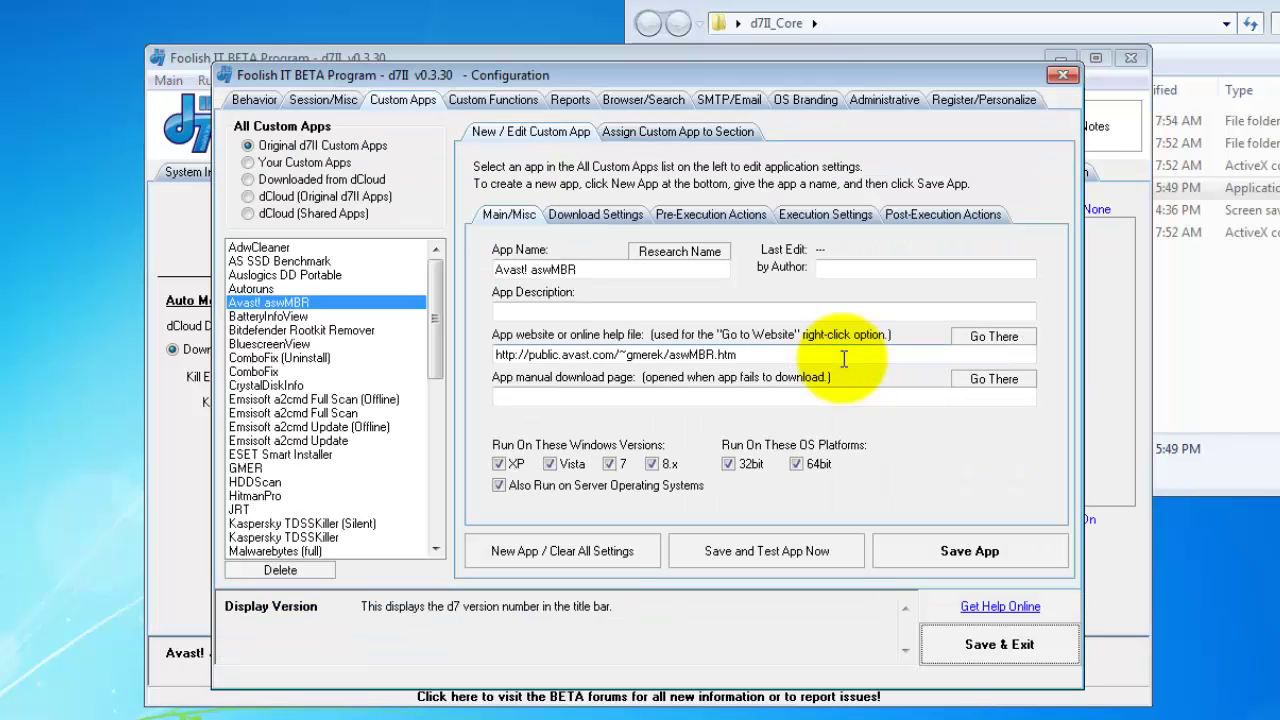
Save and close the d7II configuration, and view the System Info section
left_click(995, 648)
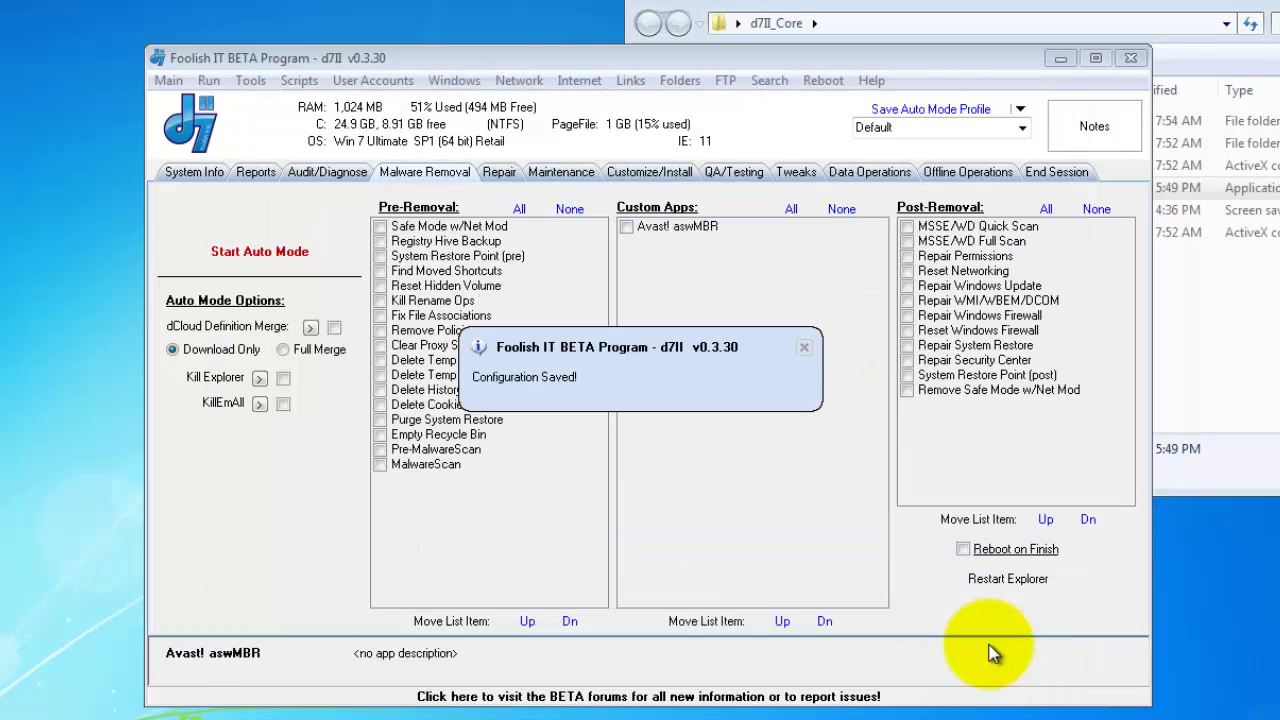
left_click(193, 172)
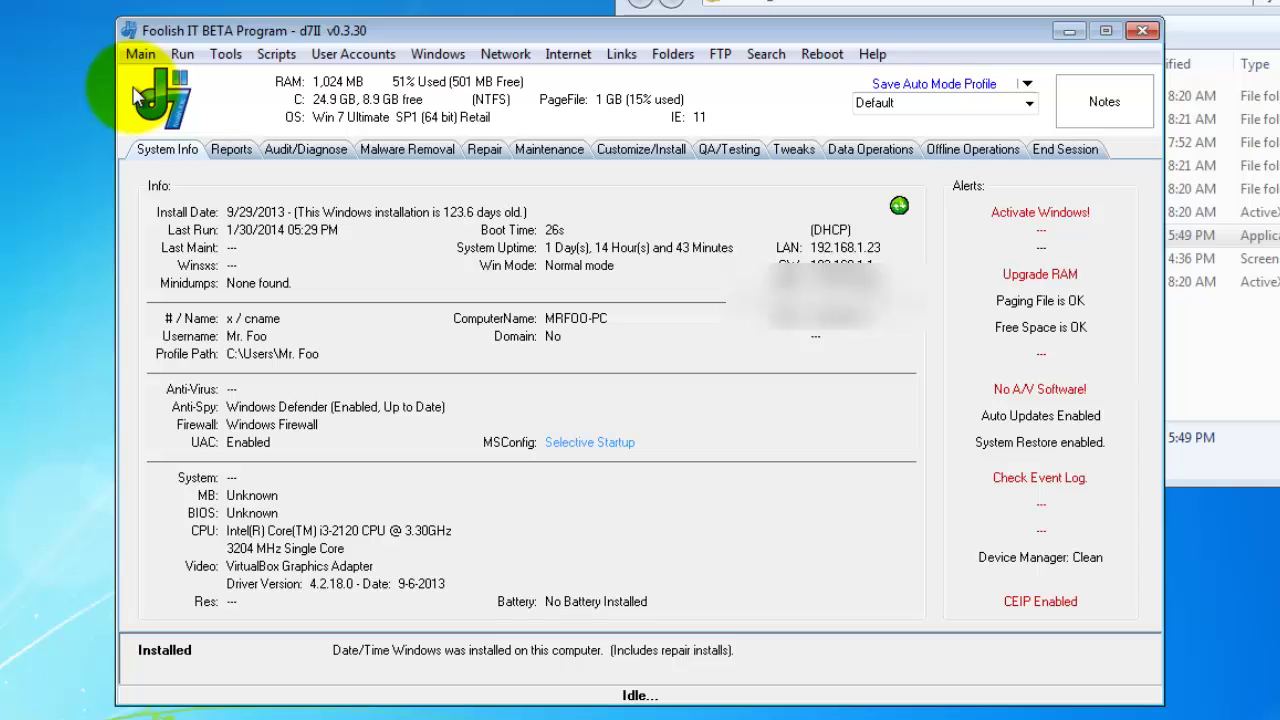
Enable System Restore Point (pre), Kill Rename Ops and Remove Policies in the Pre-Removal list of the Malware Removal section
left_click(408, 152)
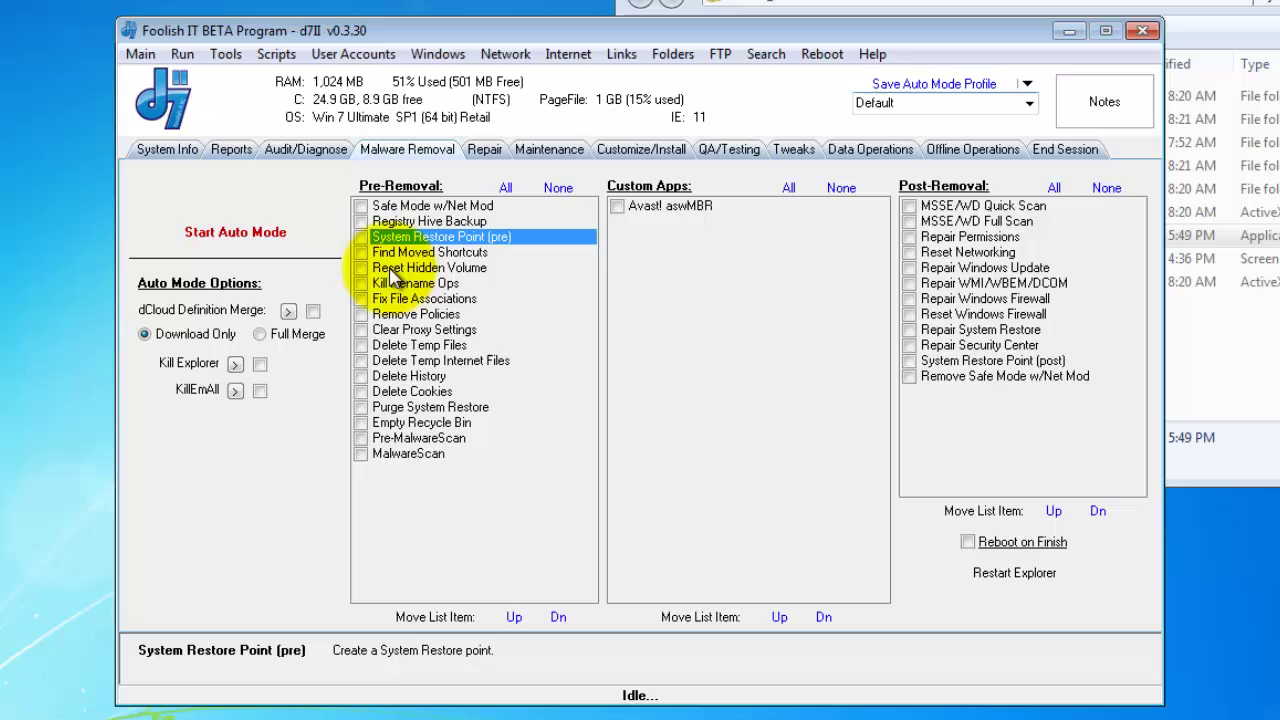
left_click(361, 237)
left_click(361, 283)
left_click(361, 314)
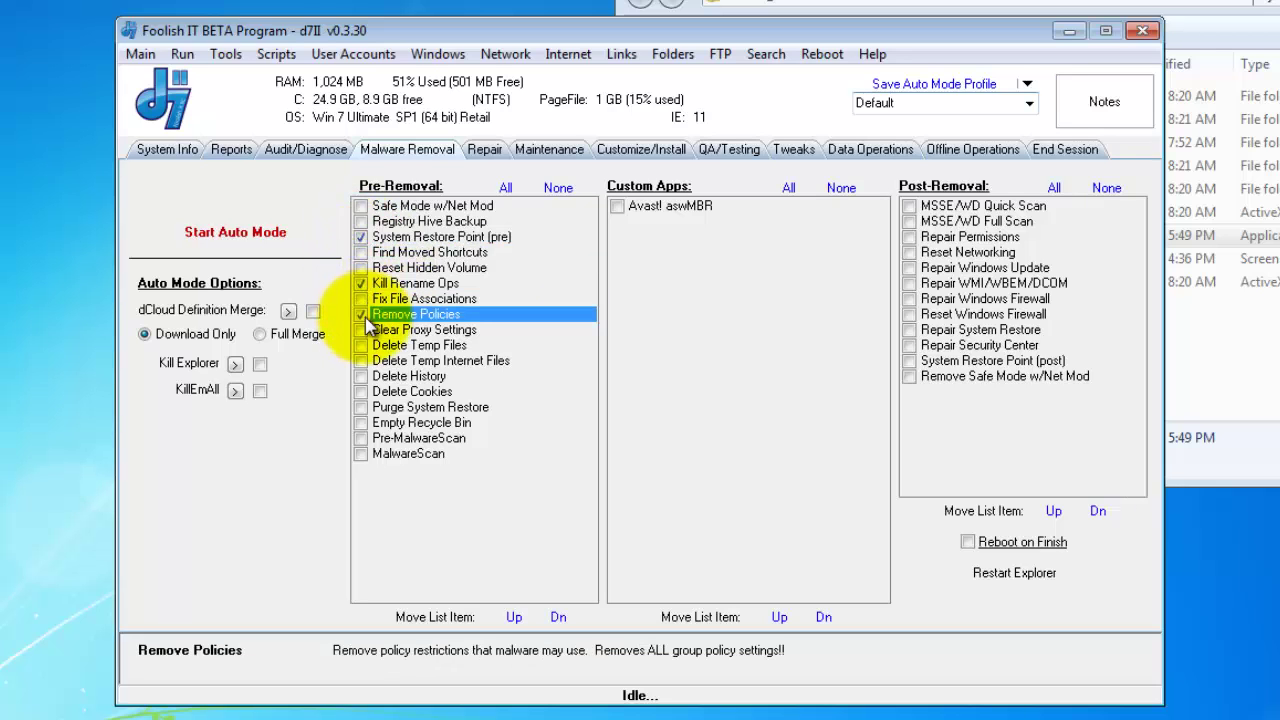
Enable the Avast! aswMBR custom app and the MSSE/WD Quick Scan and Reset Networking post-removal tasks
left_click(617, 206)
left_click(909, 206)
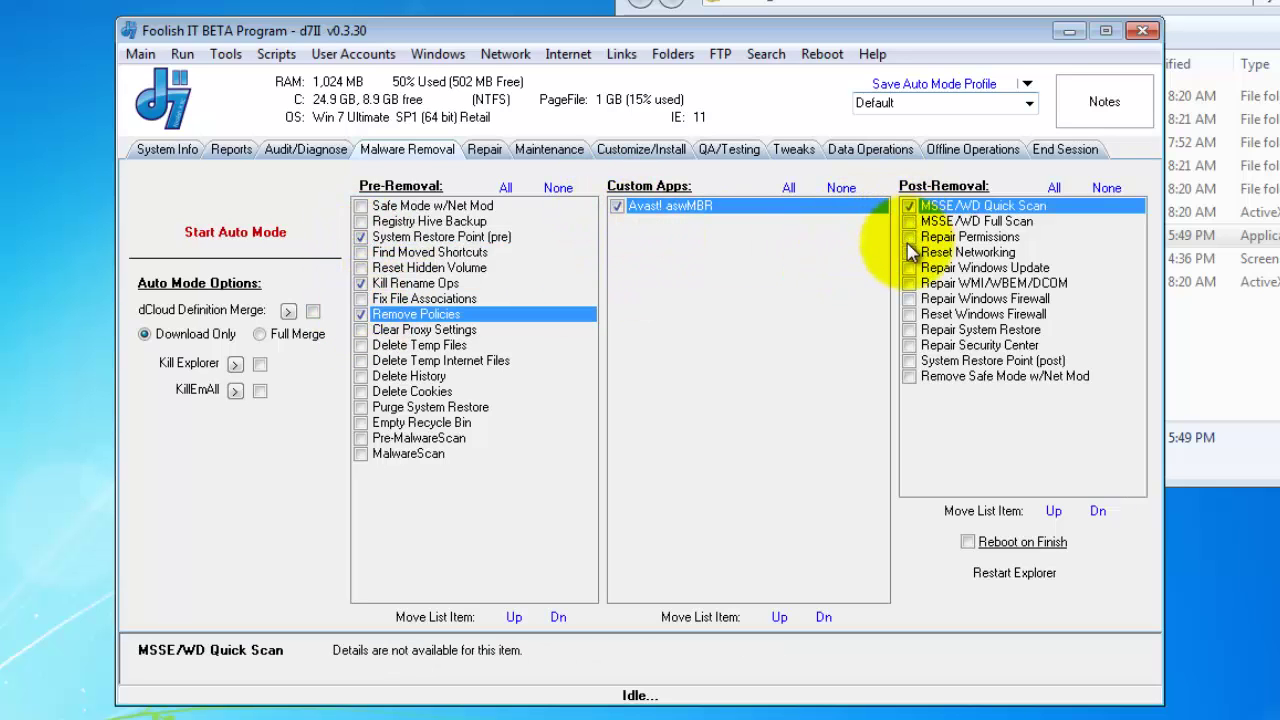
left_click(909, 252)
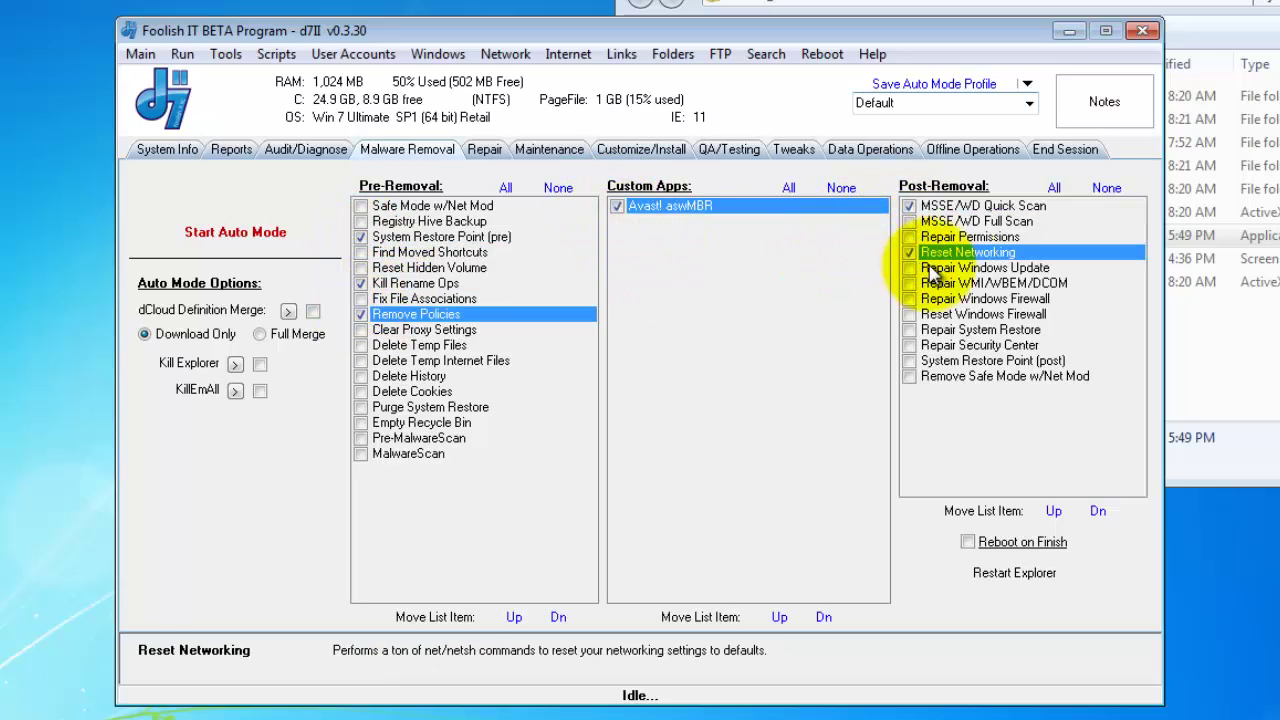
Save the selected tasks to the Default auto mode profile and dismiss the notification
left_click(978, 88)
left_click(735, 206)
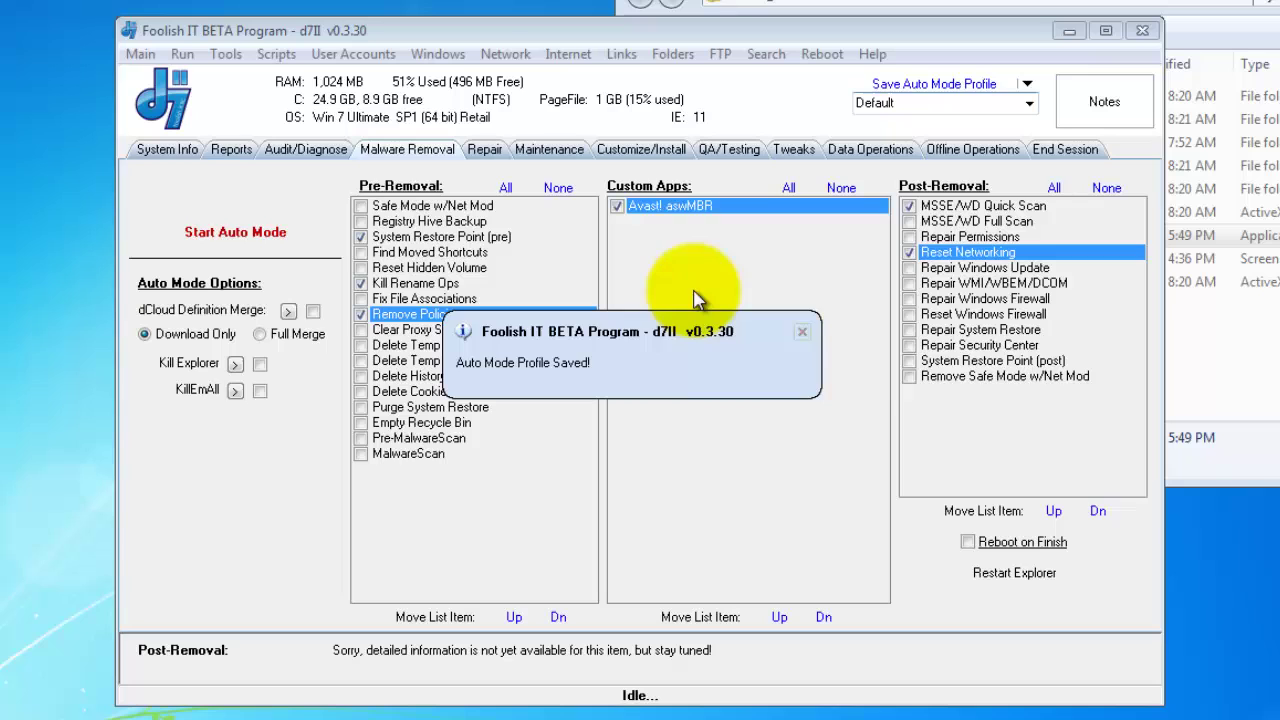
left_click(808, 335)
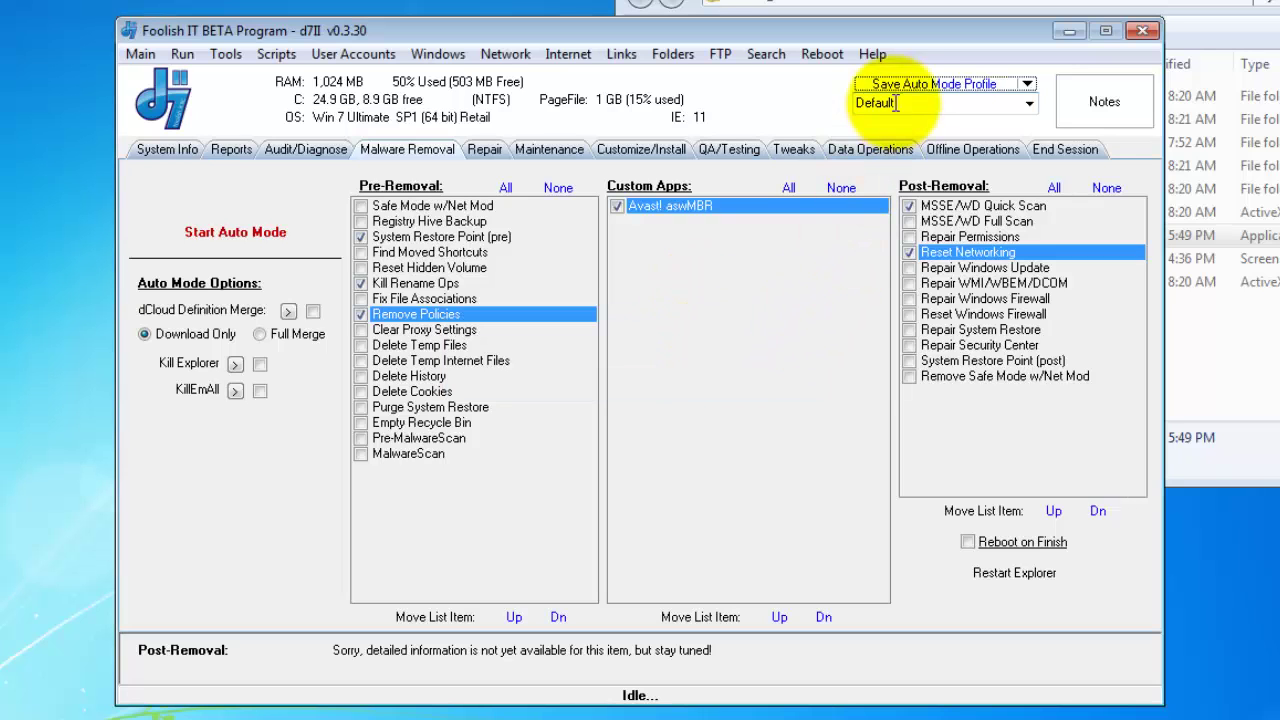
Reload the settings of the Default auto mode profile and look over the available profile options
left_click(1028, 108)
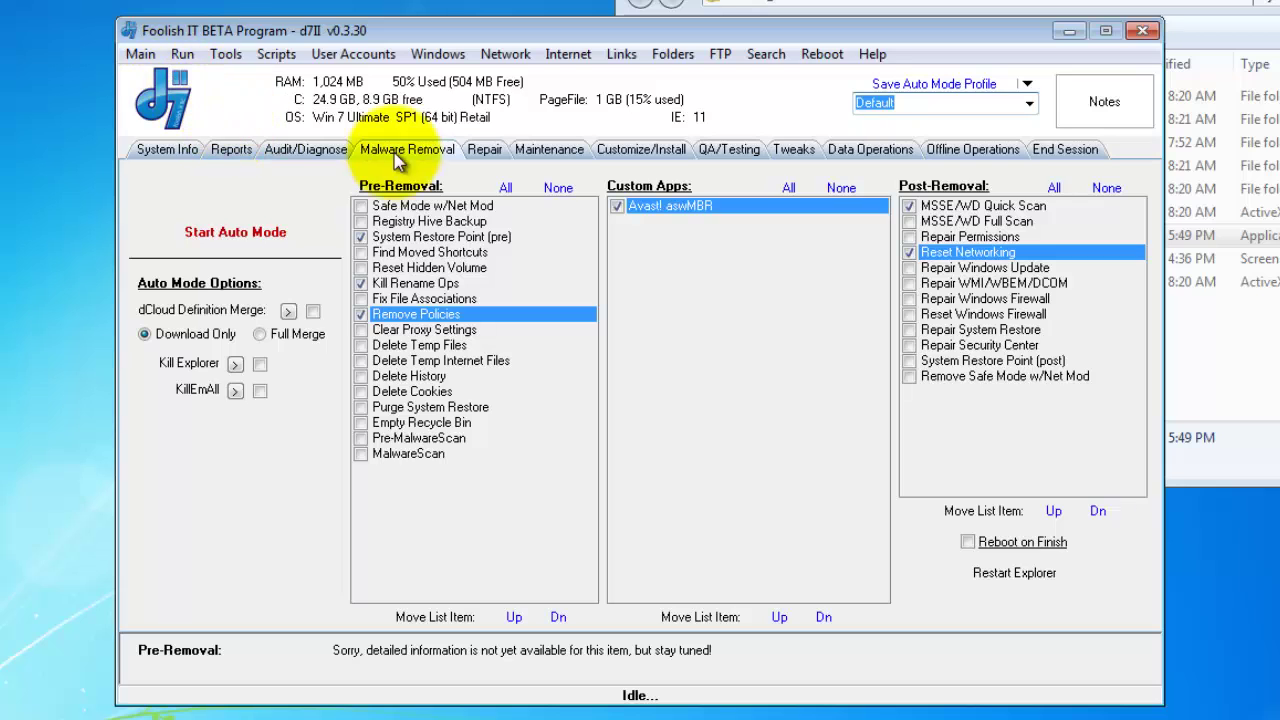
left_click(1028, 86)
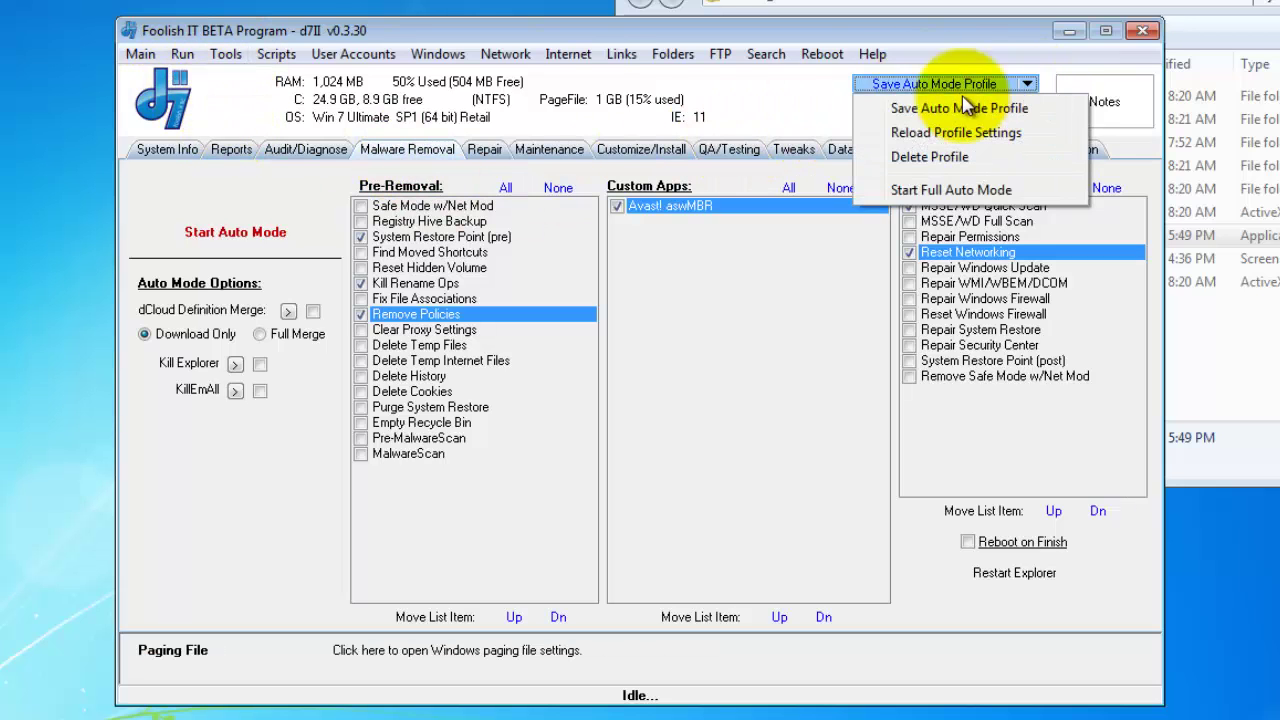
left_click(980, 130)
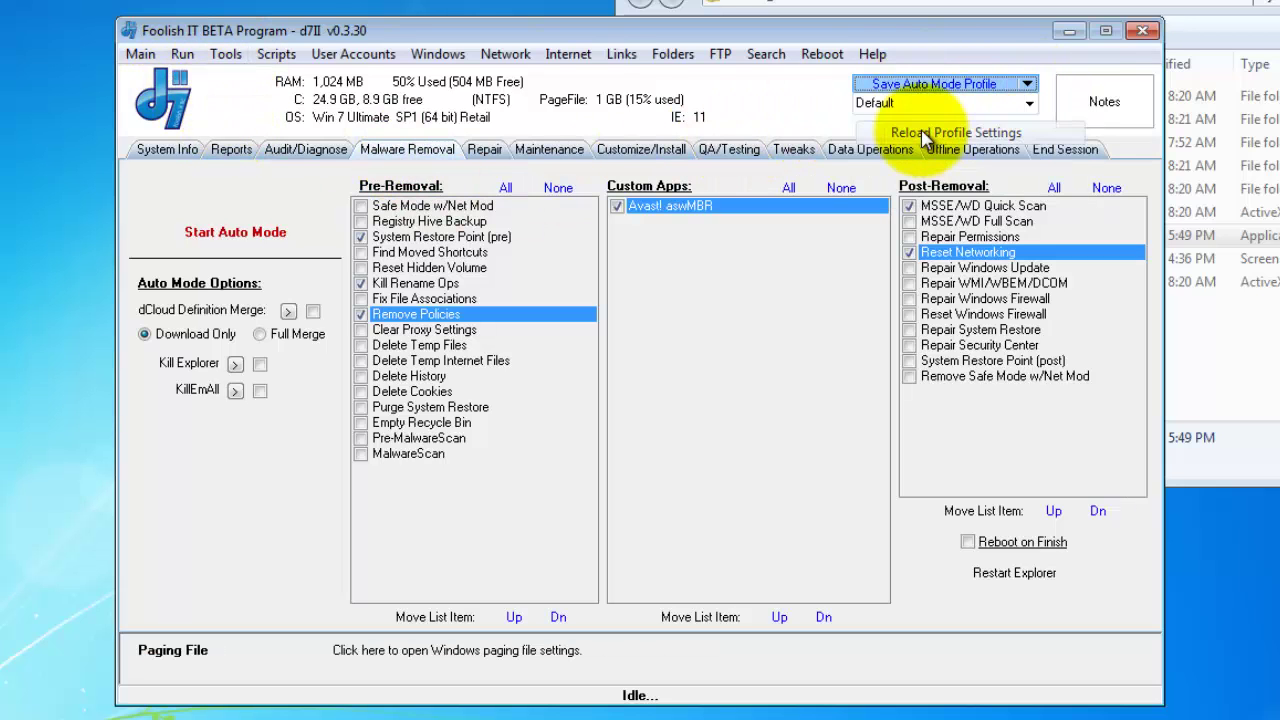
left_click(1028, 84)
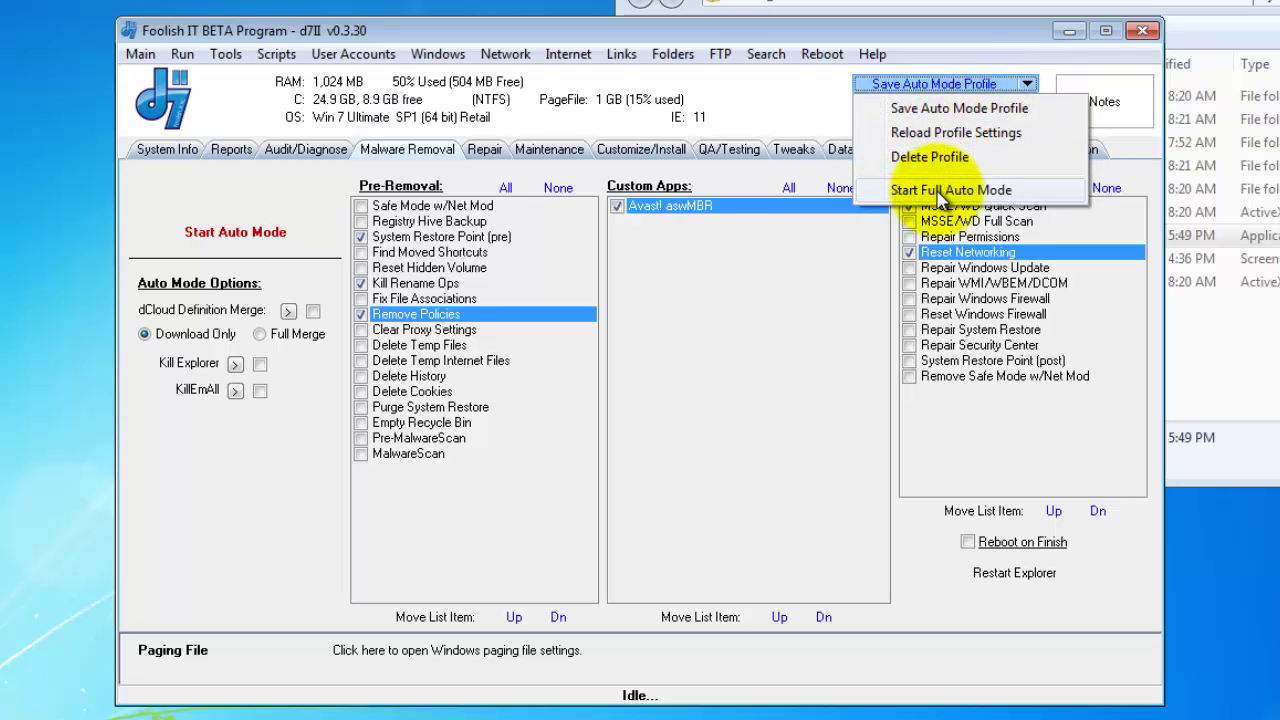
left_click(140, 54)
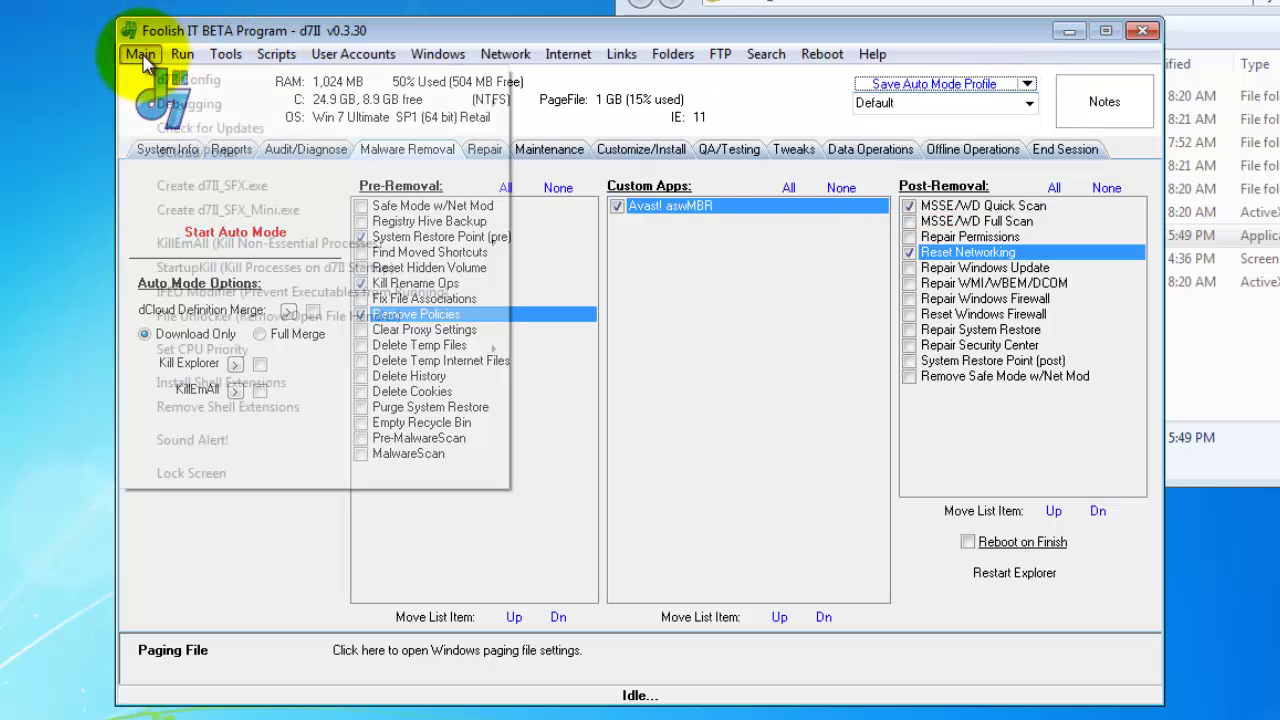
left_click(680, 250)
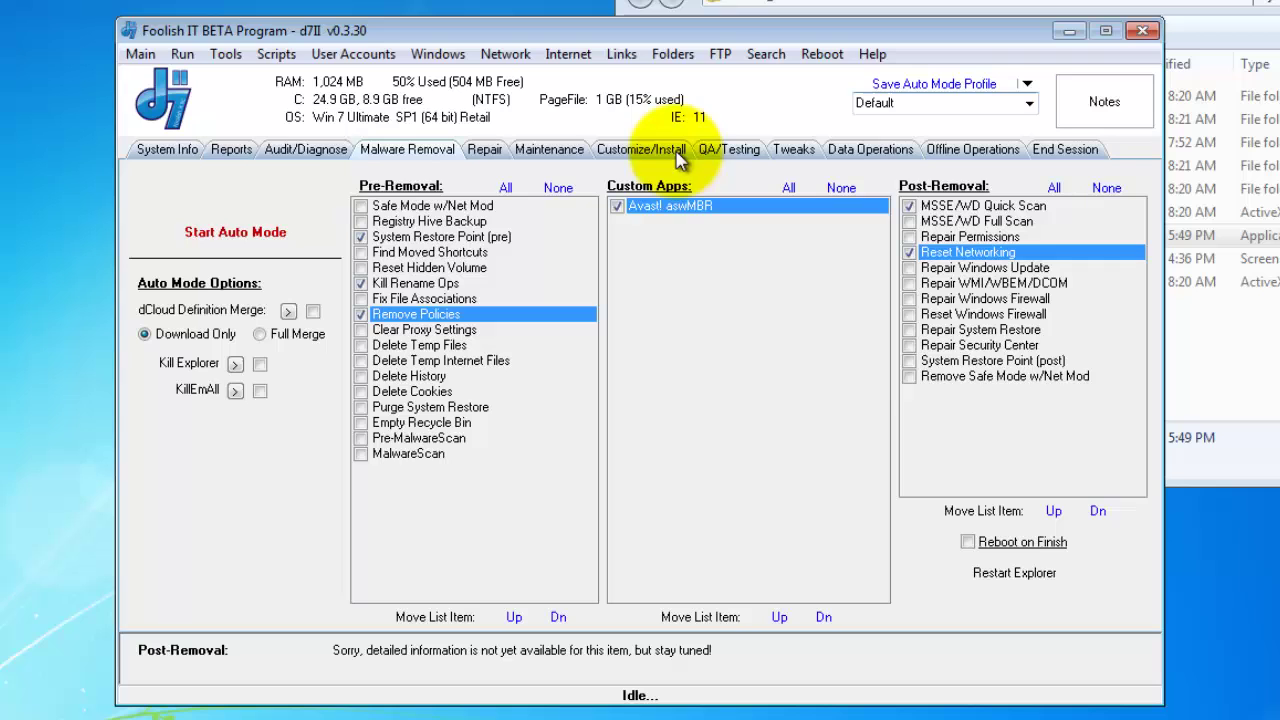
Set Default as the auto mode profile loaded at d7II startup and save the configuration
left_click(132, 58)
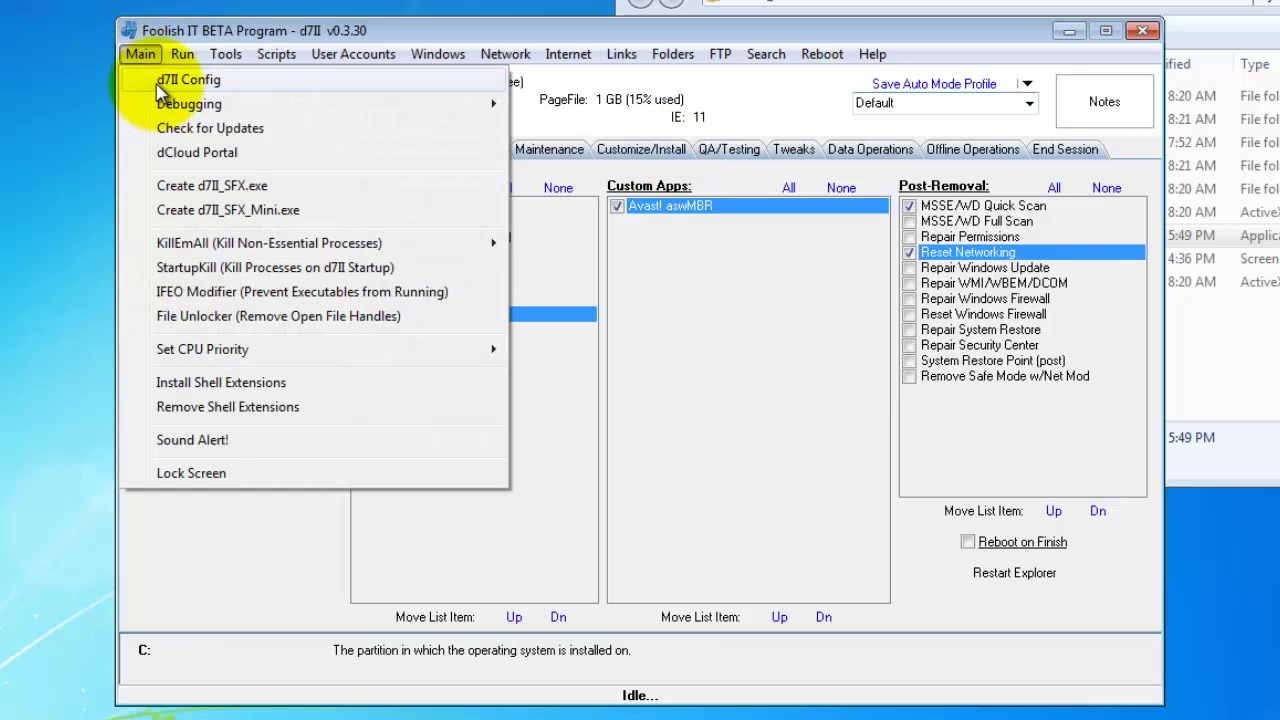
left_click(158, 84)
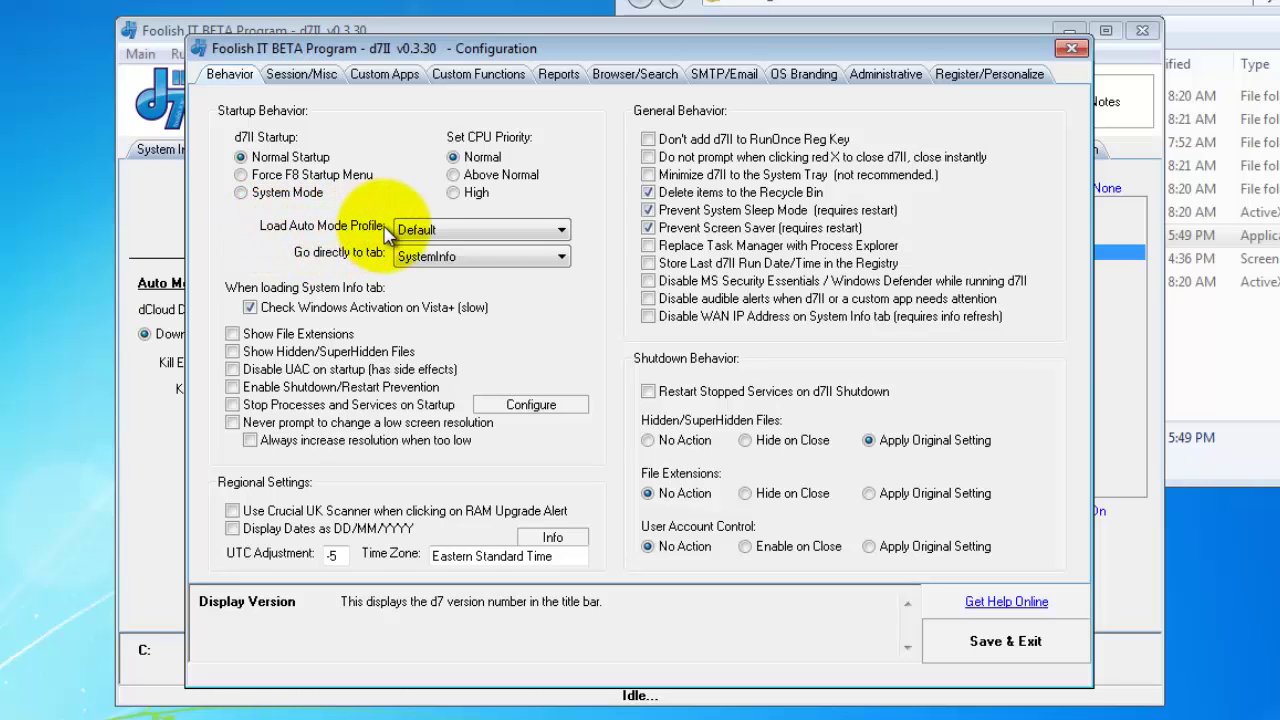
left_click(562, 230)
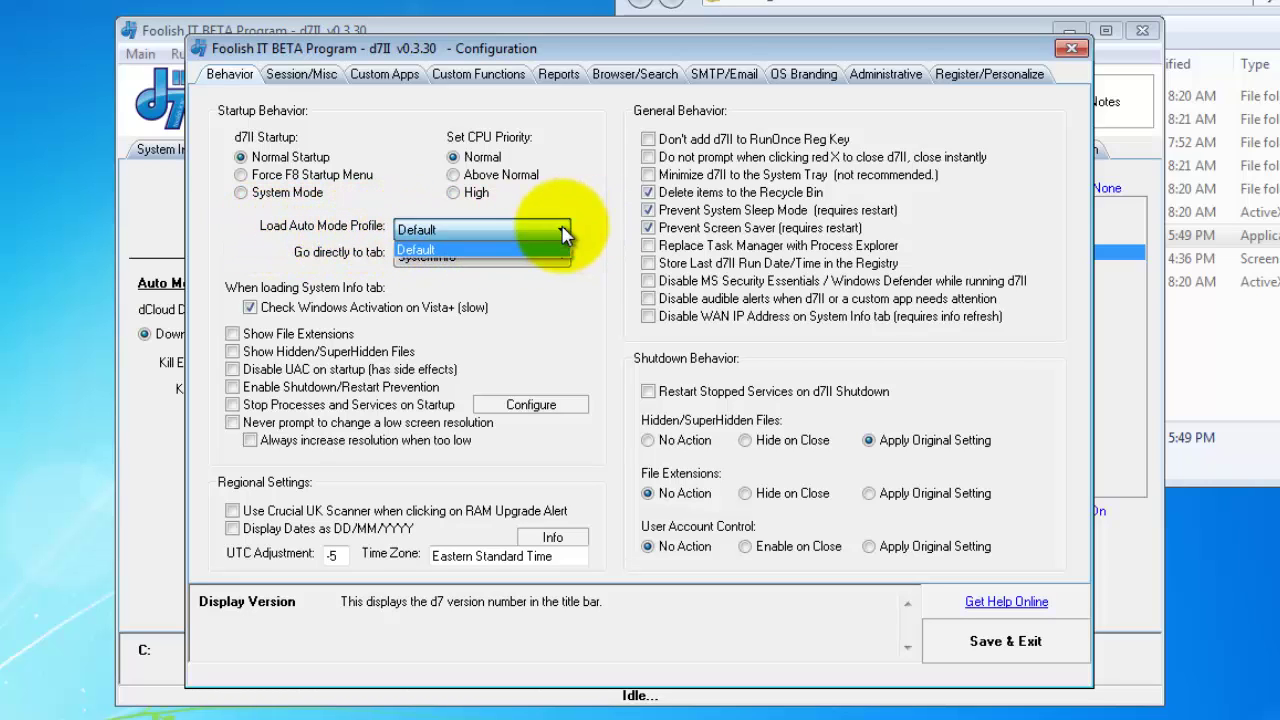
left_click(446, 250)
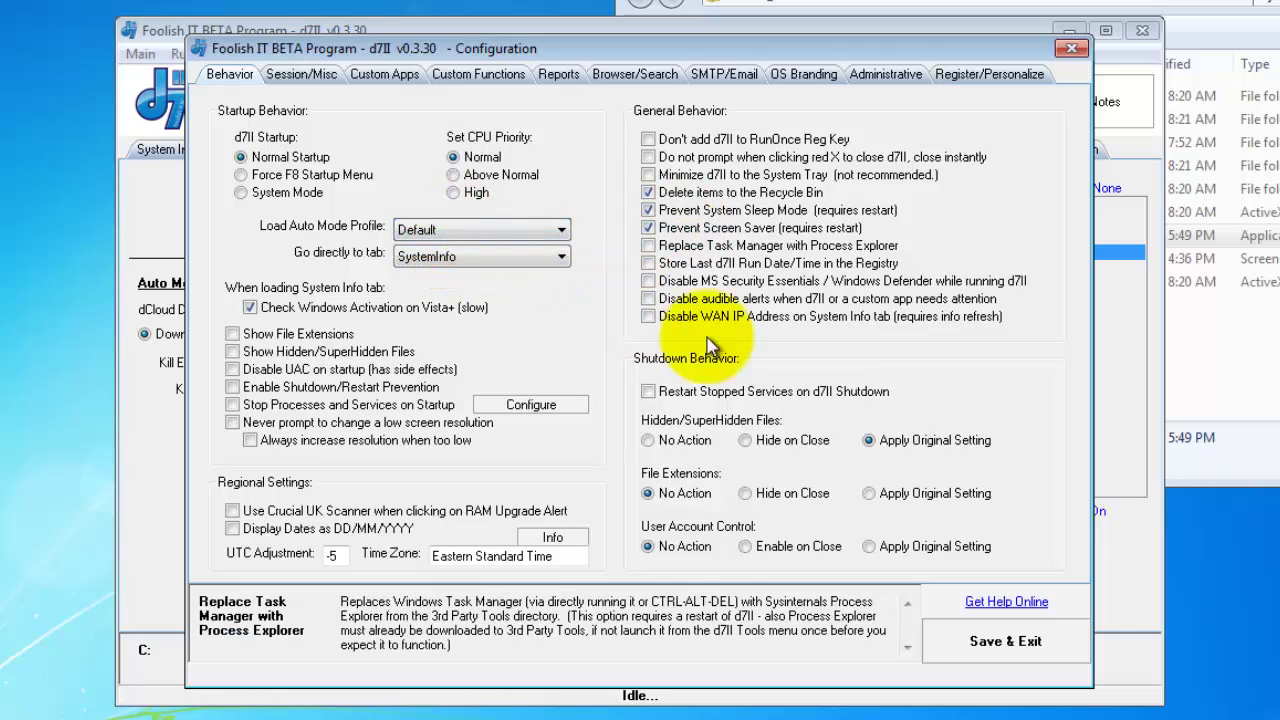
left_click(1036, 640)
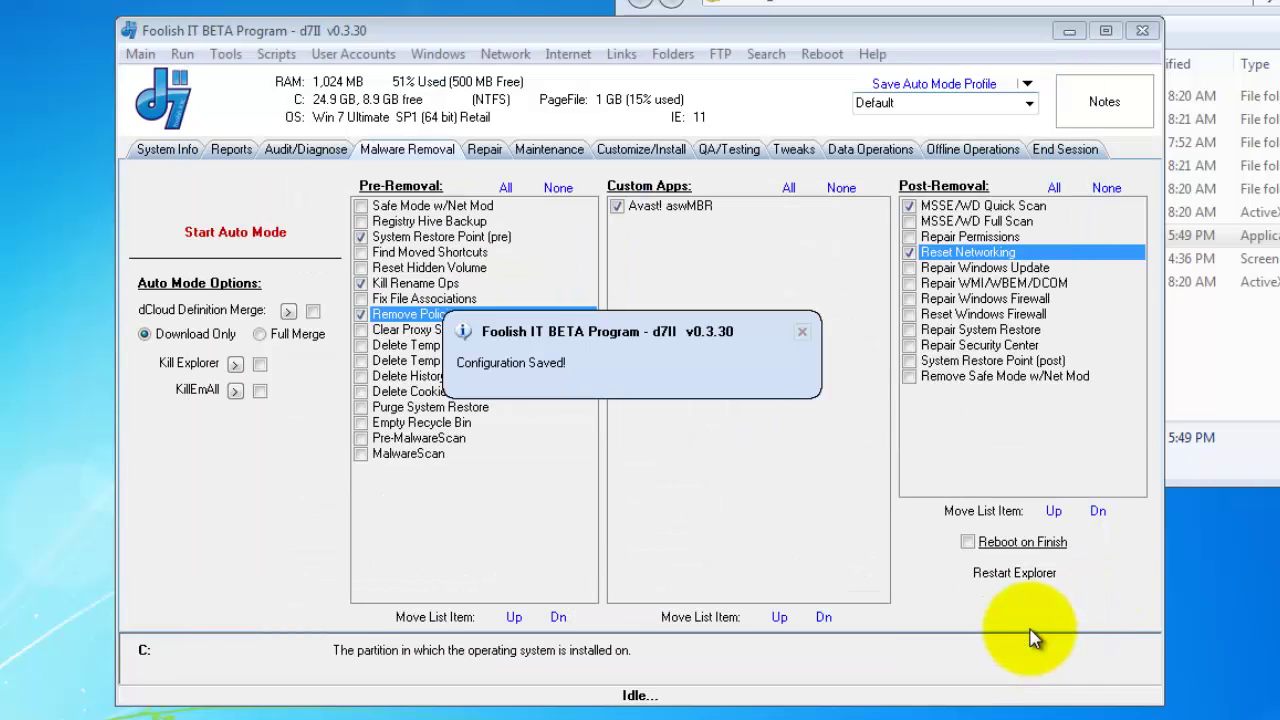